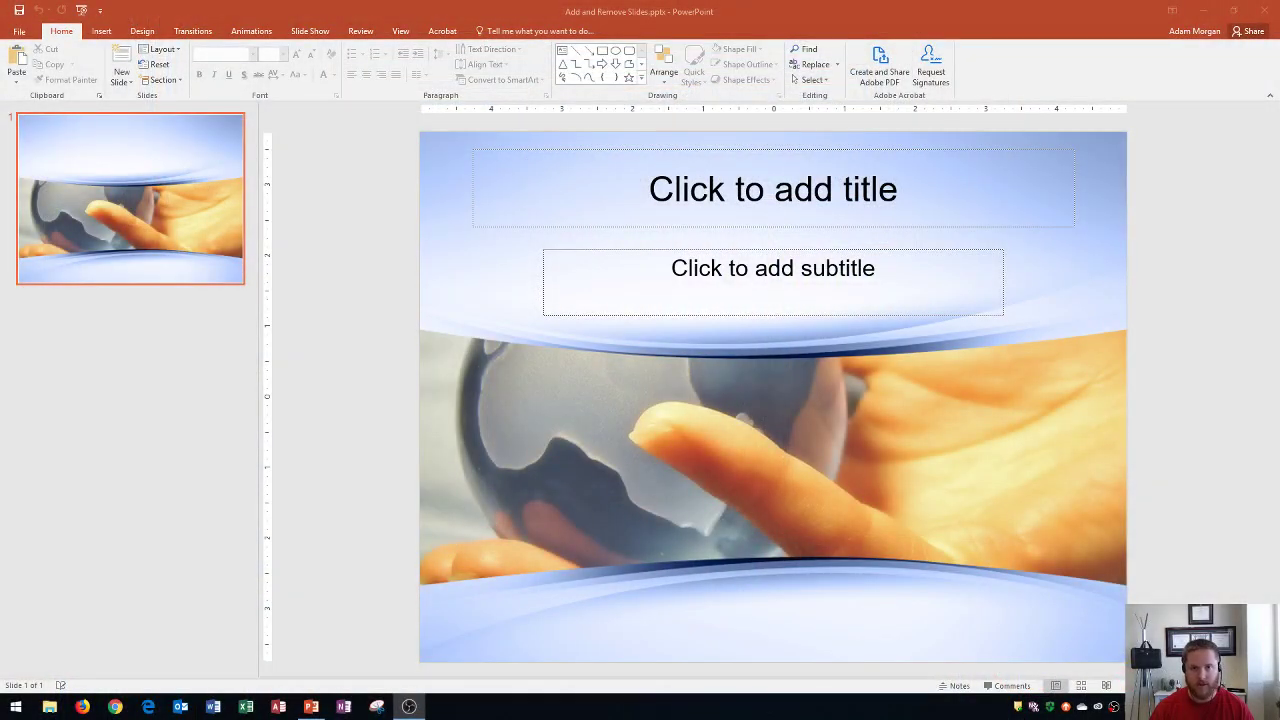
Step: Insert a Title and Content slide as slide 2, leaving its title and body placeholders empty
{"action": "left_click", "coordinate": [416, 350]}
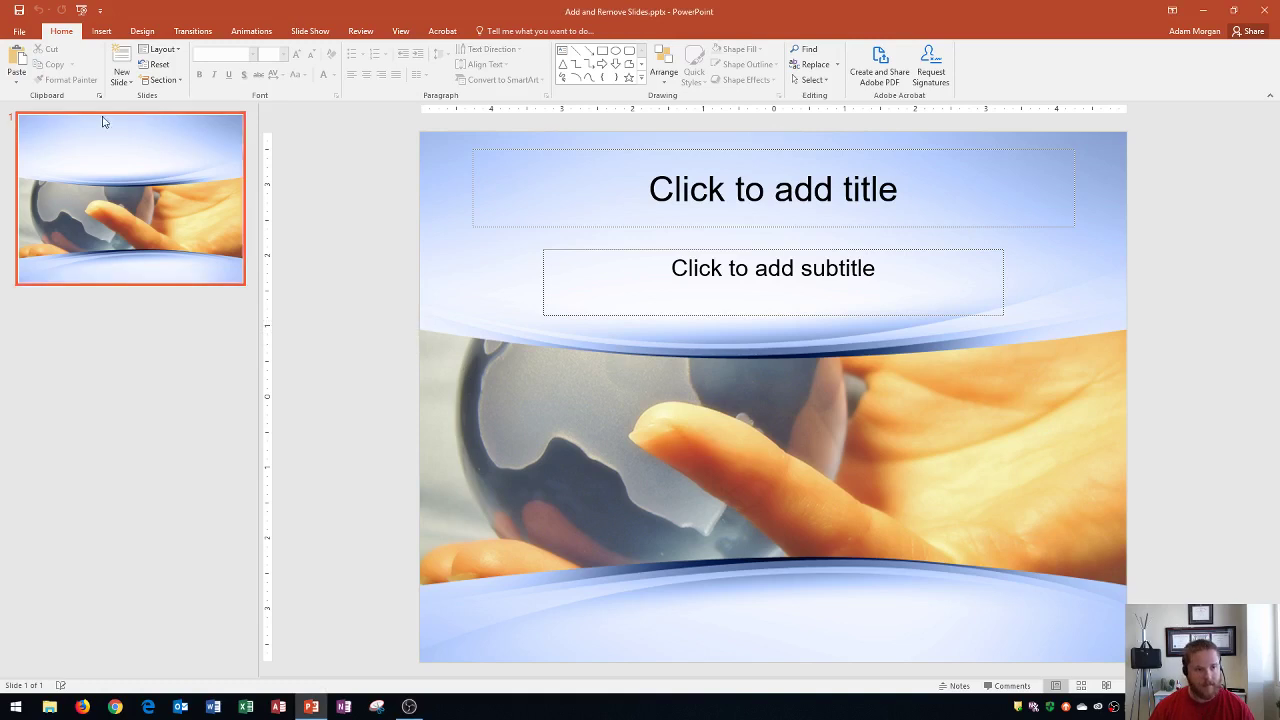
{"action": "left_click", "coordinate": [121, 56]}
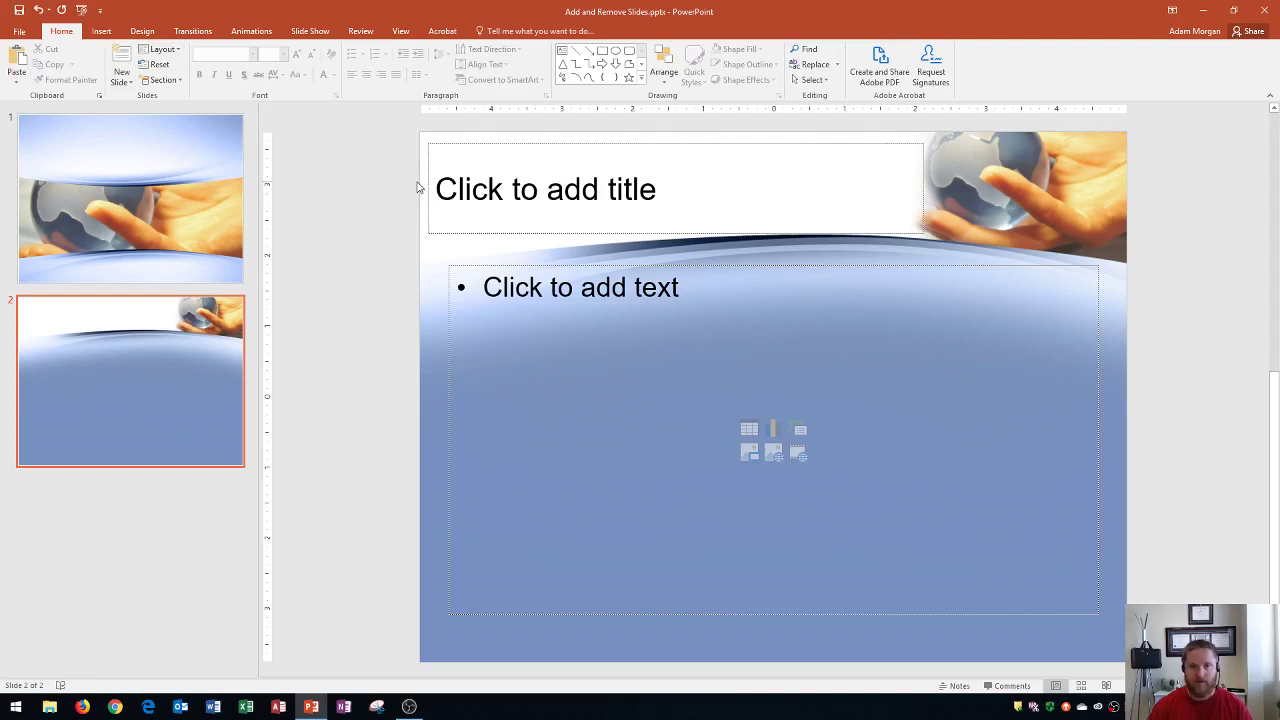
{"action": "left_click", "coordinate": [511, 190]}
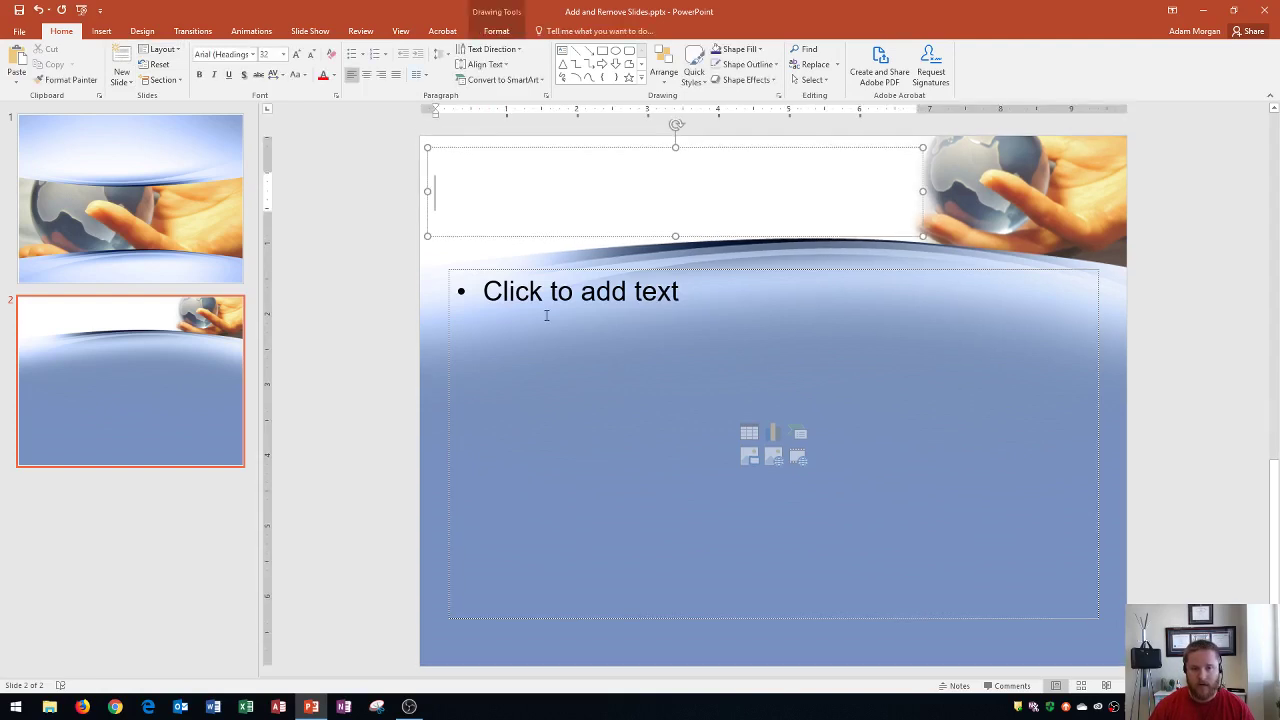
{"action": "left_click", "coordinate": [641, 430]}
{"action": "left_click", "coordinate": [409, 276]}
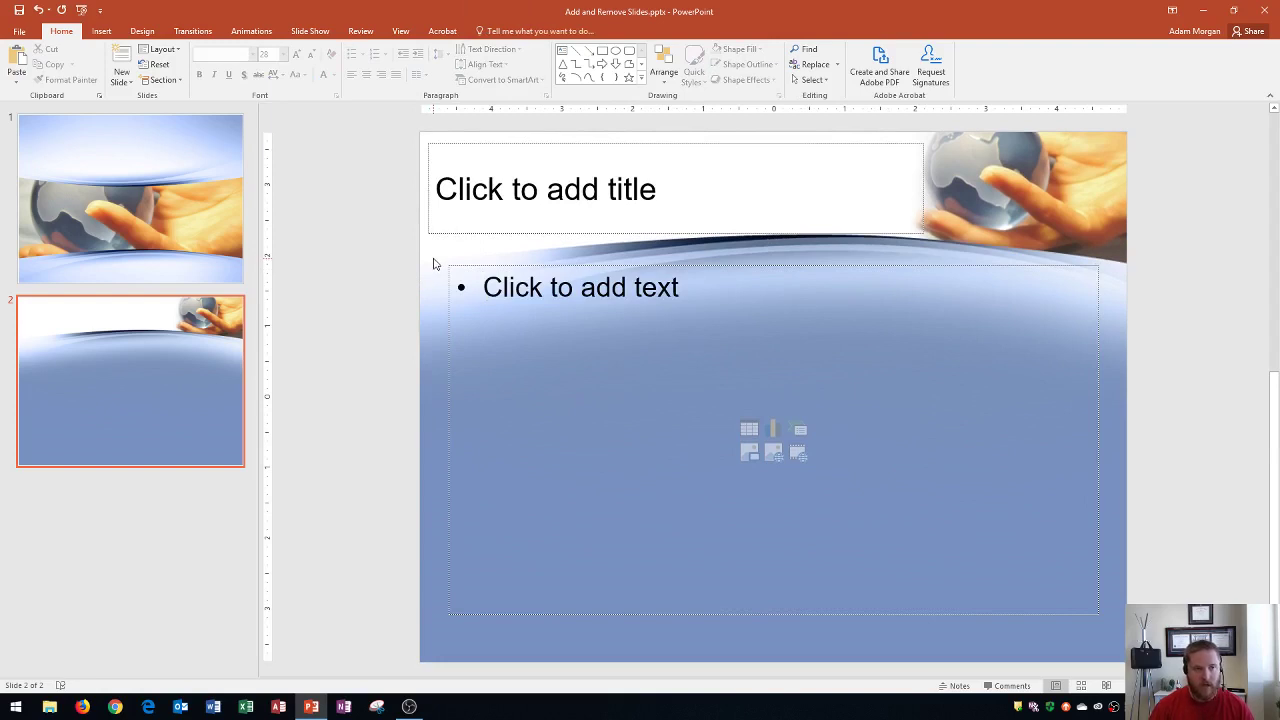
Step: Add slides with the Two Content, Title Slide, Section Header, Comparison and Title Only layouts
{"action": "left_click", "coordinate": [131, 85]}
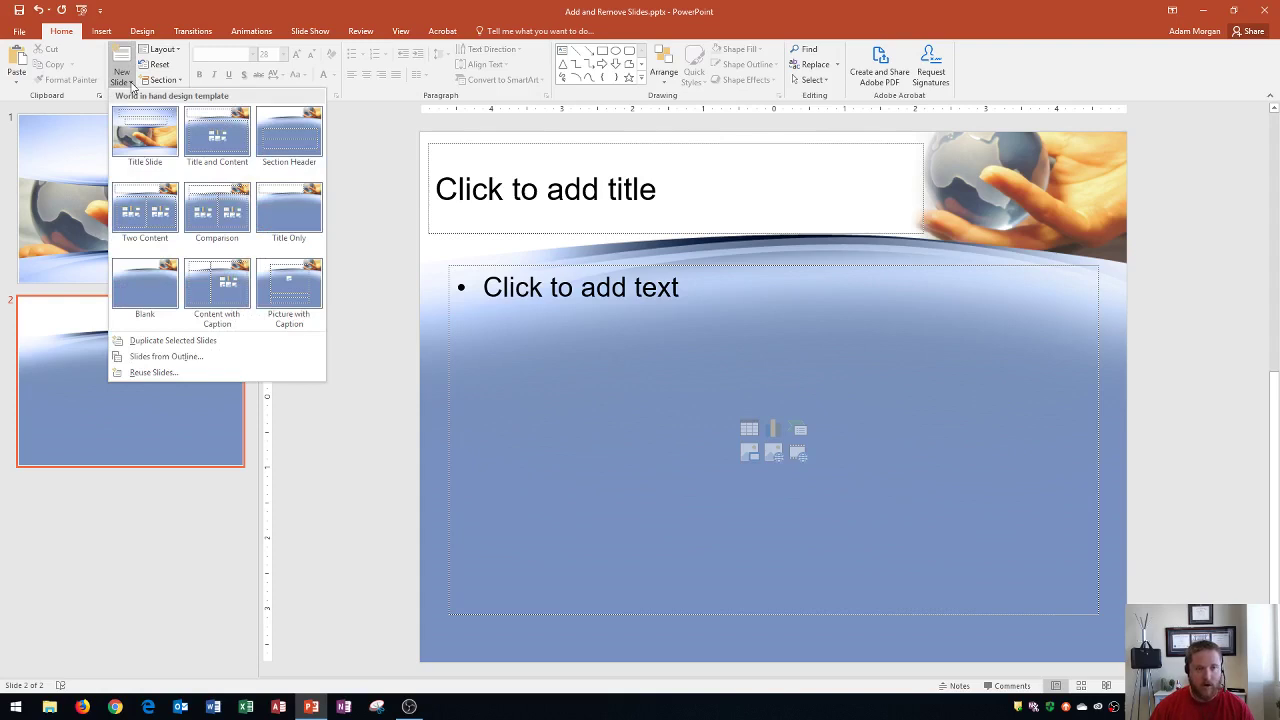
{"action": "left_click", "coordinate": [152, 222]}
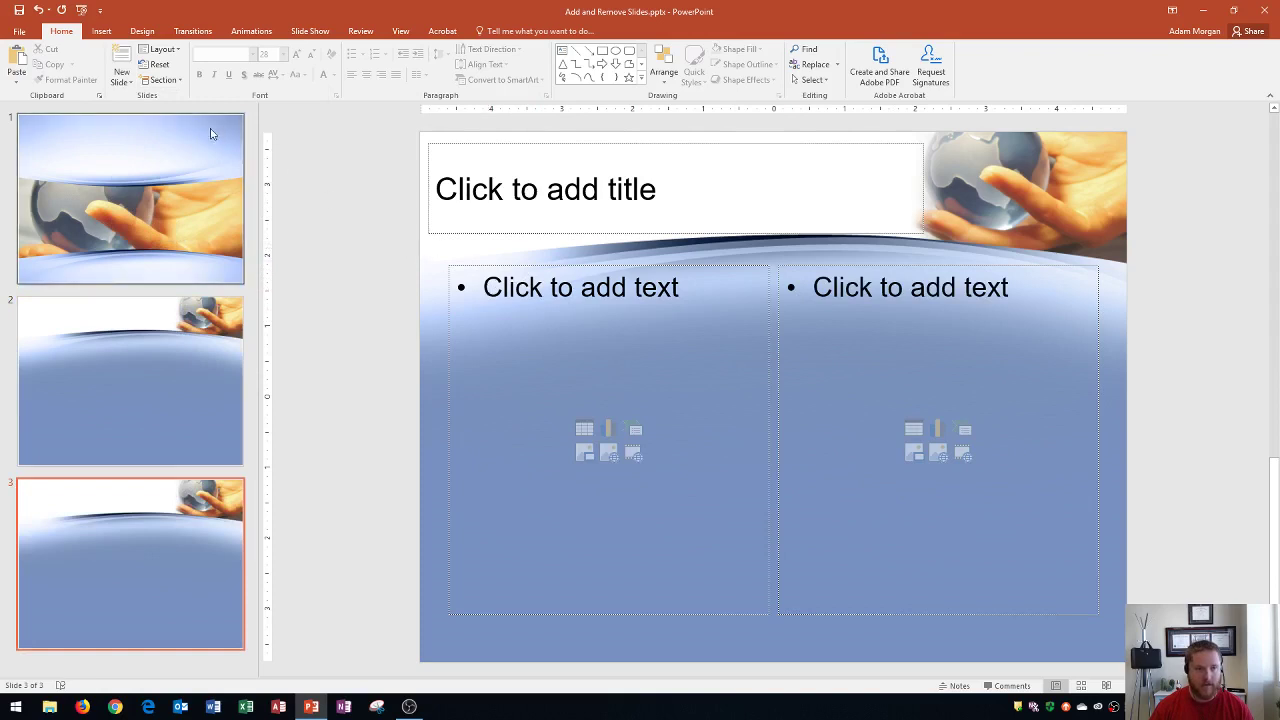
{"action": "left_click", "coordinate": [120, 84]}
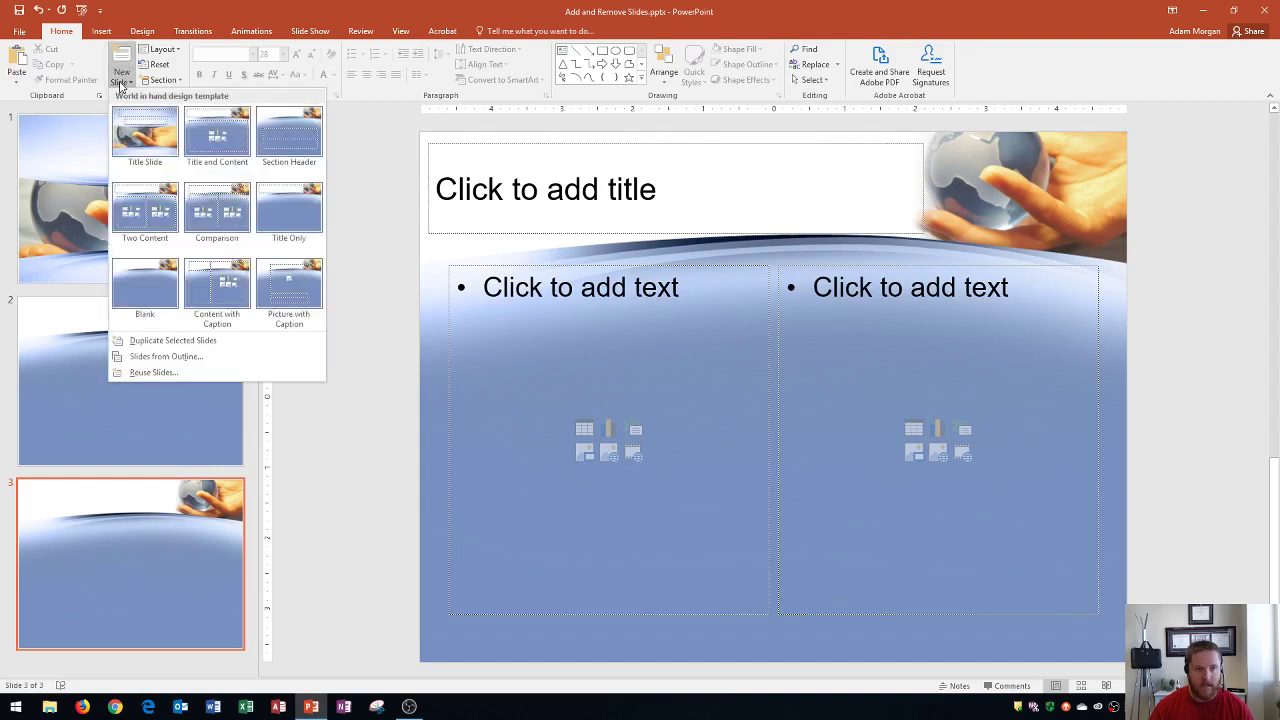
{"action": "left_click", "coordinate": [144, 135]}
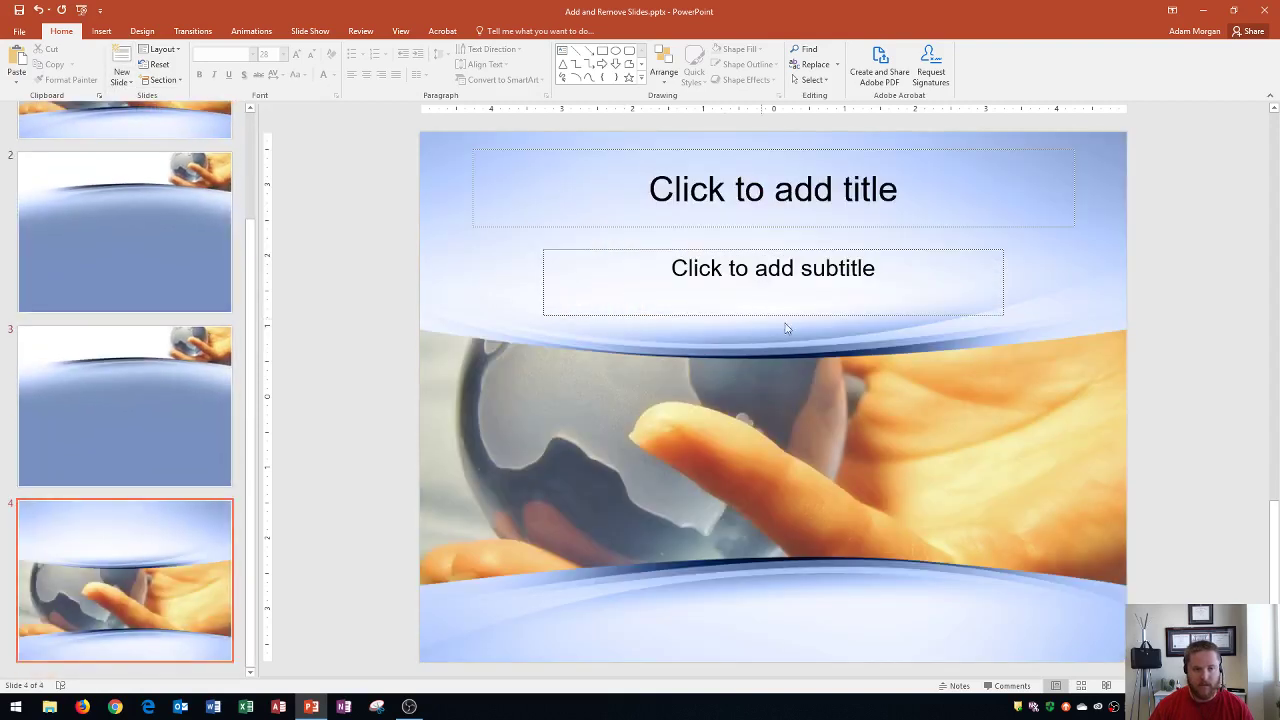
{"action": "left_click", "coordinate": [121, 80]}
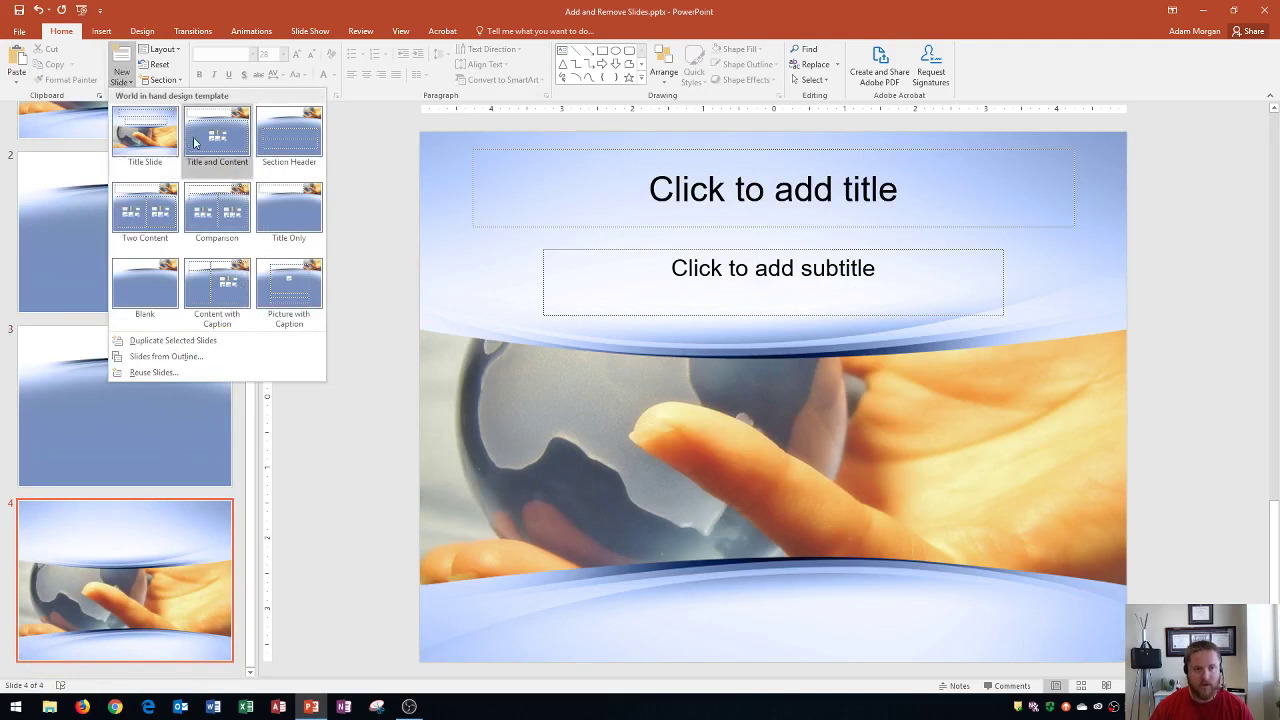
{"action": "left_click", "coordinate": [286, 140]}
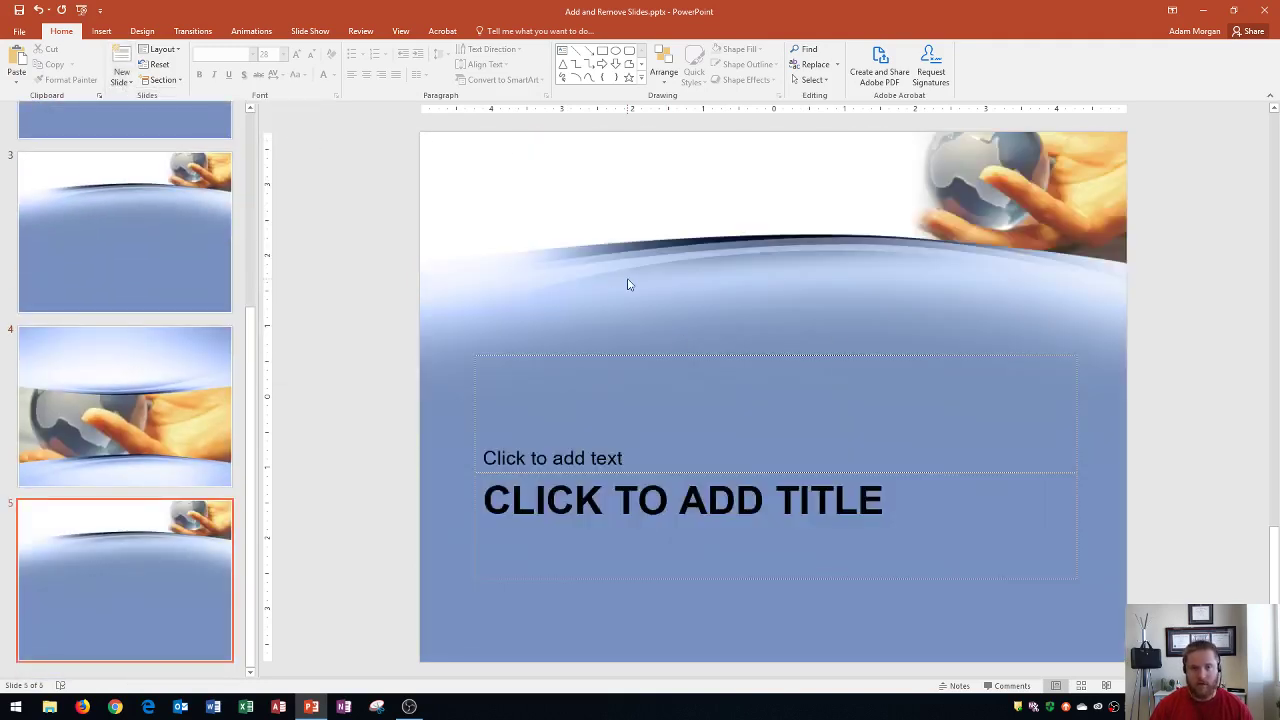
{"action": "left_click", "coordinate": [122, 80]}
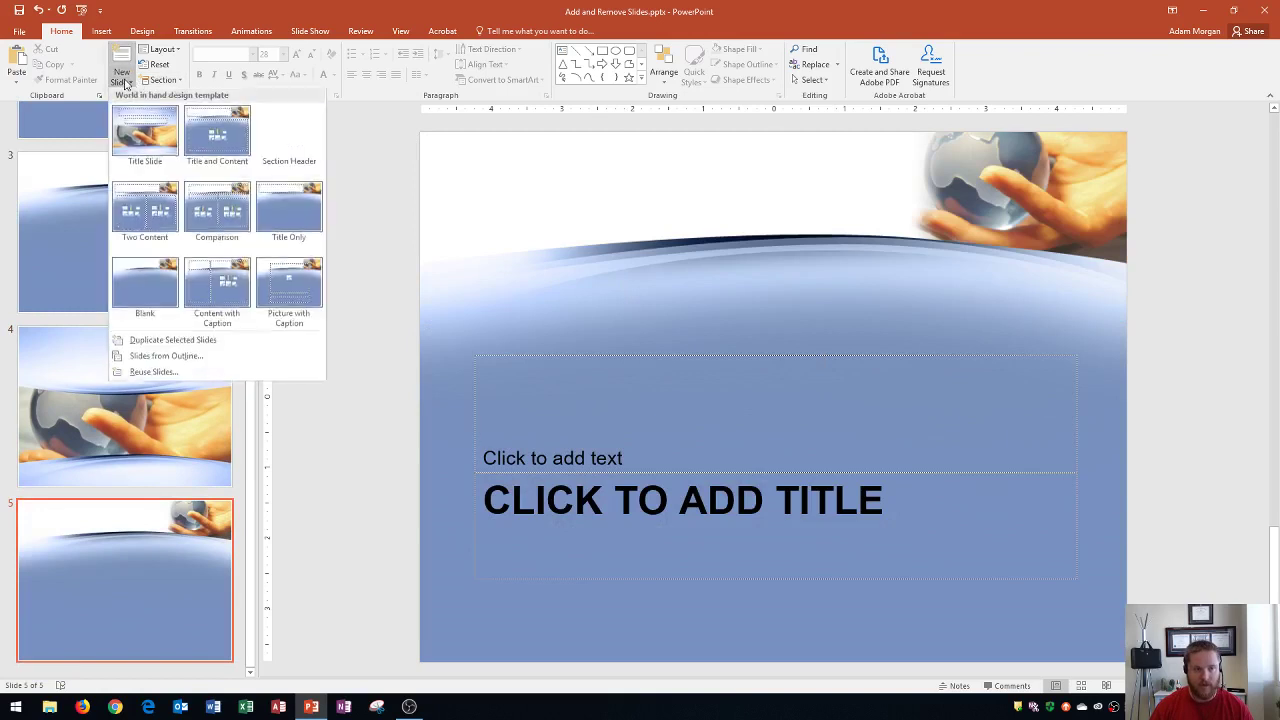
{"action": "left_click", "coordinate": [218, 212]}
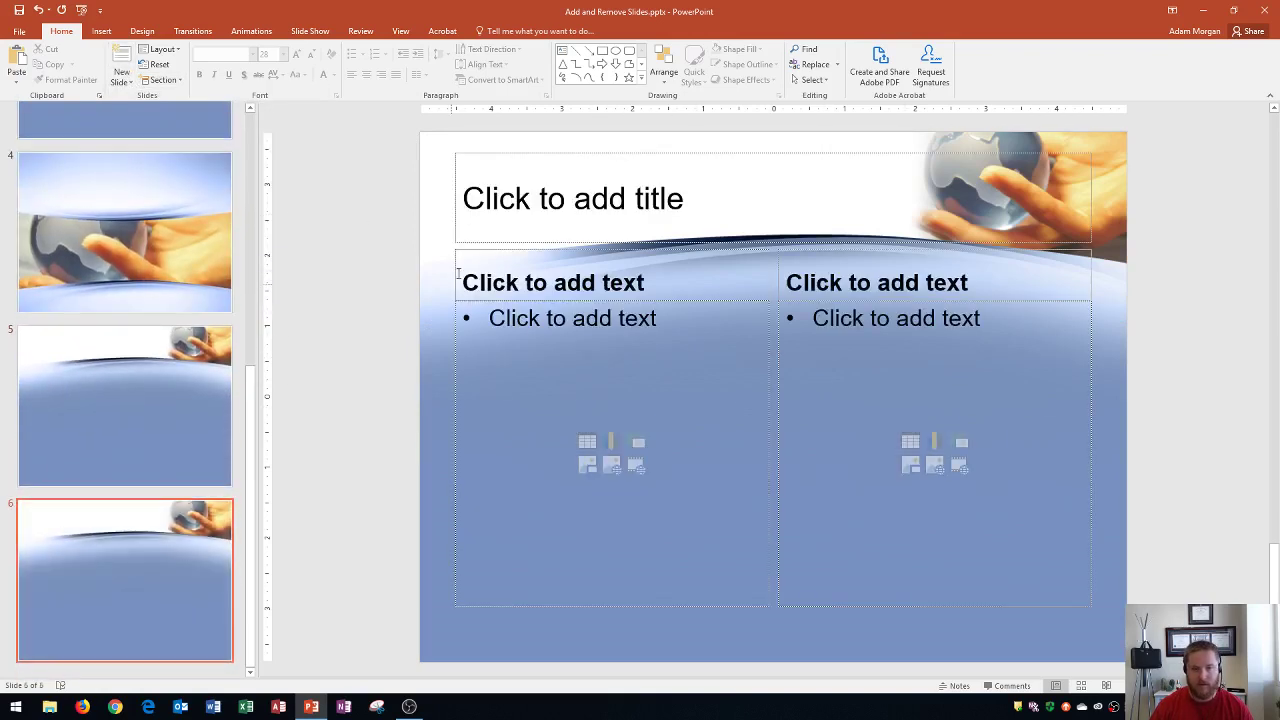
{"action": "left_click", "coordinate": [122, 80]}
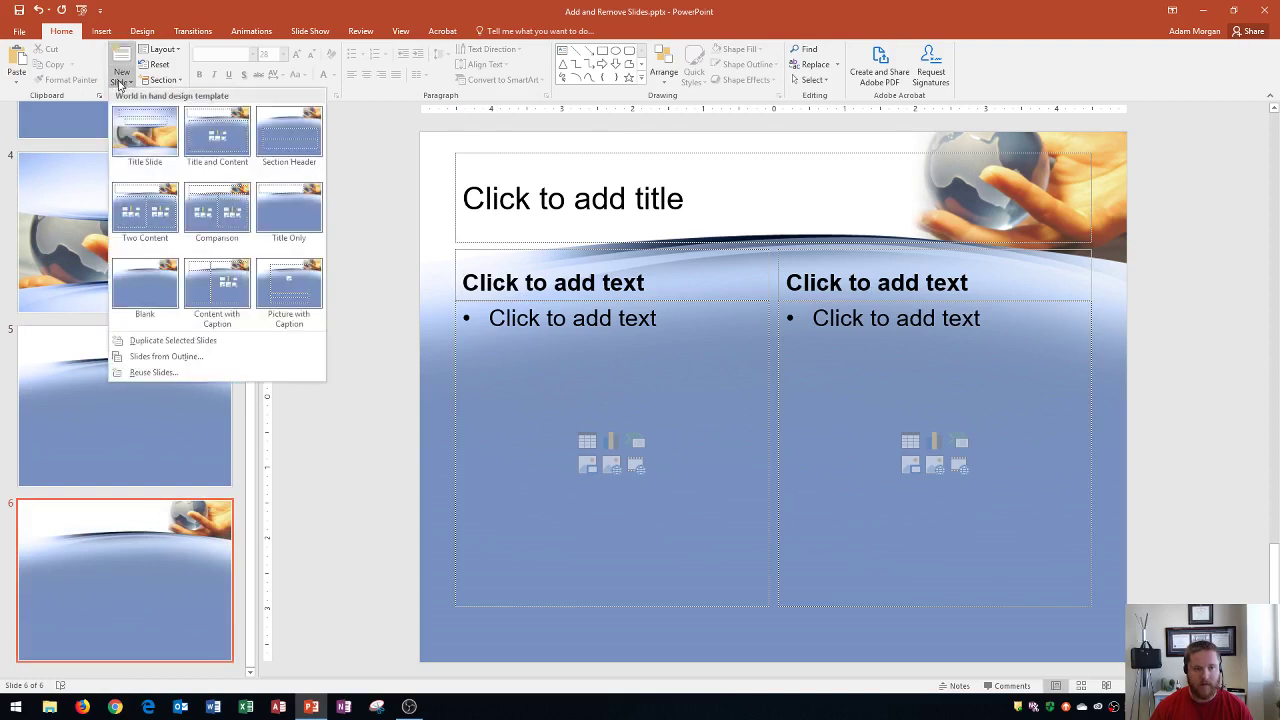
{"action": "left_click", "coordinate": [282, 212]}
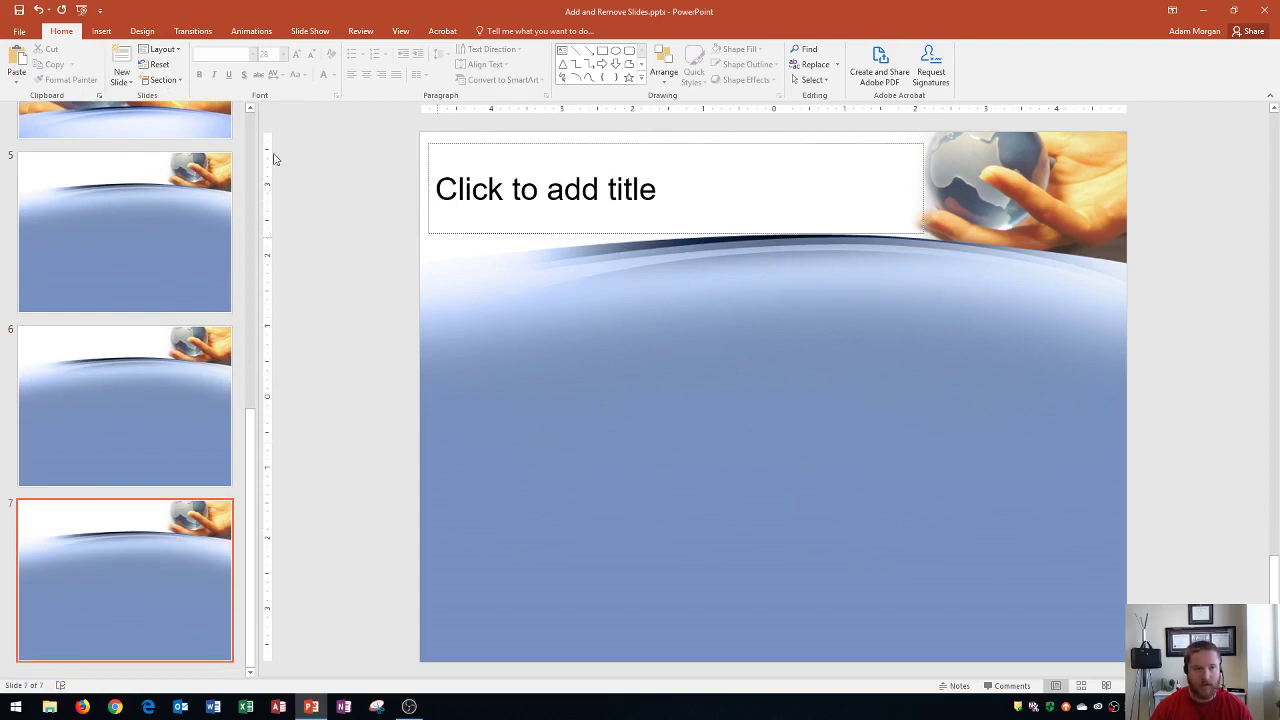
Step: Add Blank, Content with Caption and Picture with Caption slides, ending on slide 10
{"action": "left_click", "coordinate": [122, 82]}
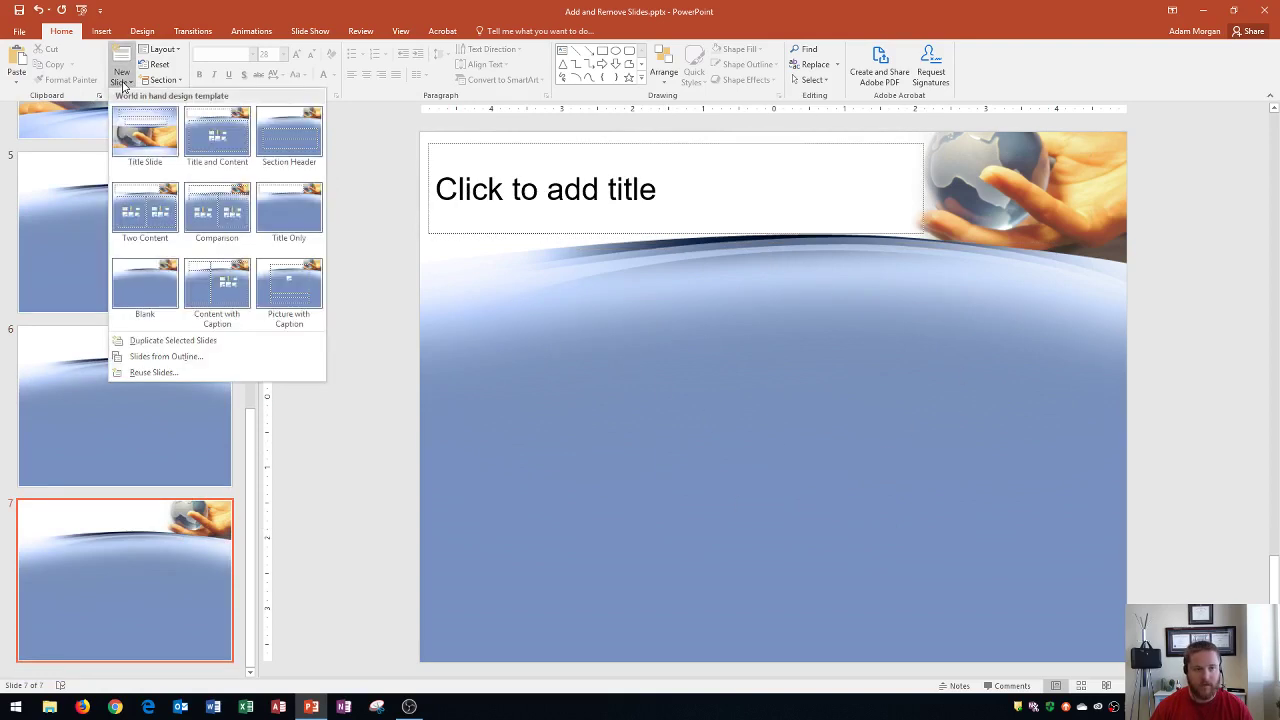
{"action": "left_click", "coordinate": [151, 284]}
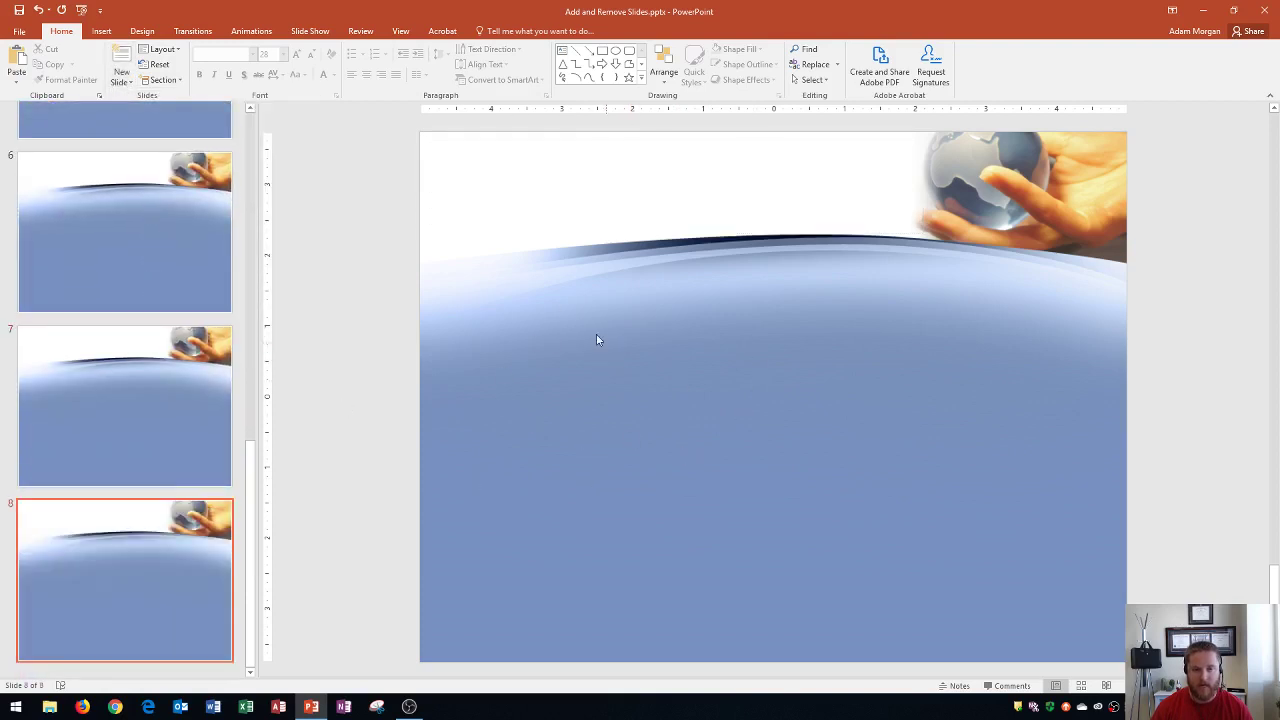
{"action": "left_click", "coordinate": [118, 80]}
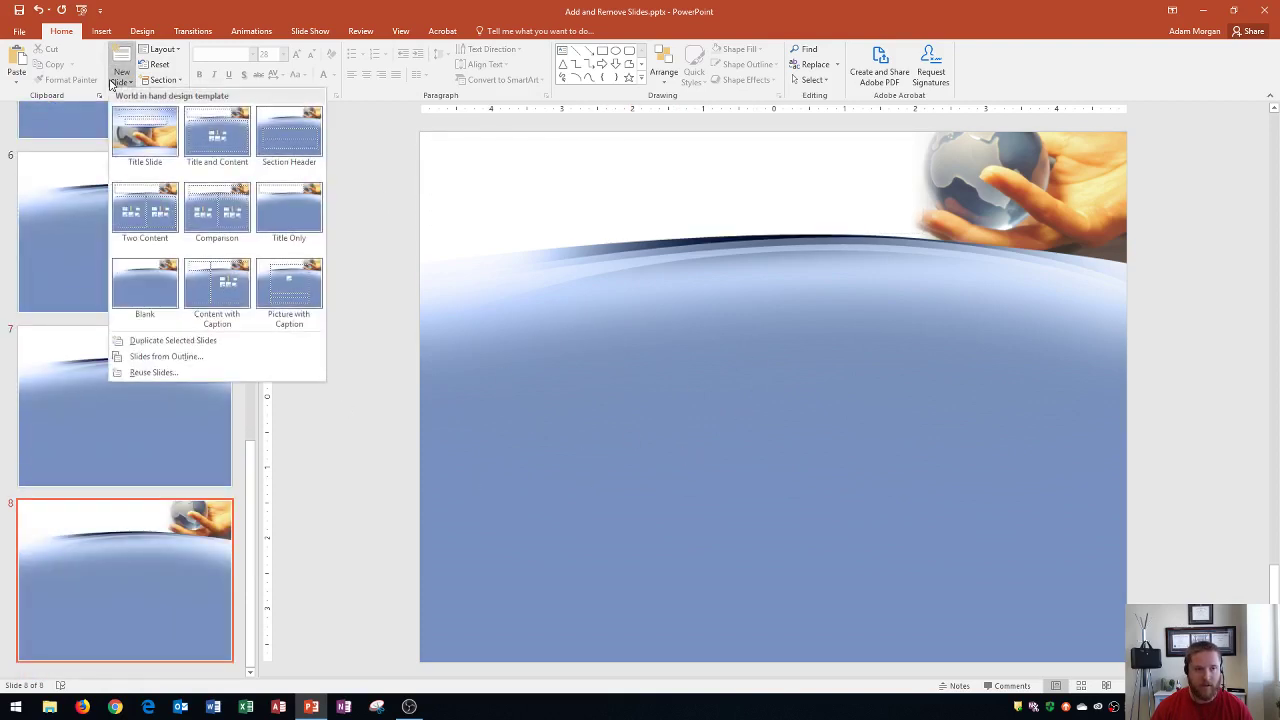
{"action": "left_click", "coordinate": [223, 291]}
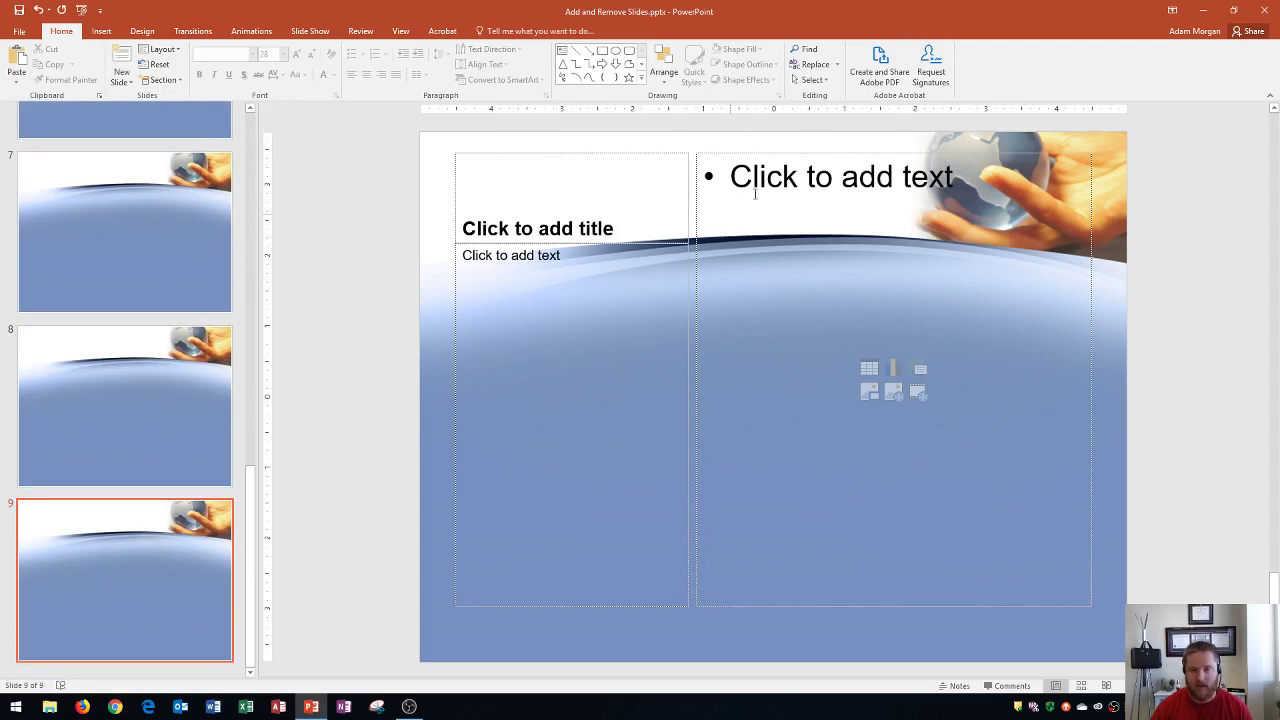
{"action": "left_click", "coordinate": [120, 80]}
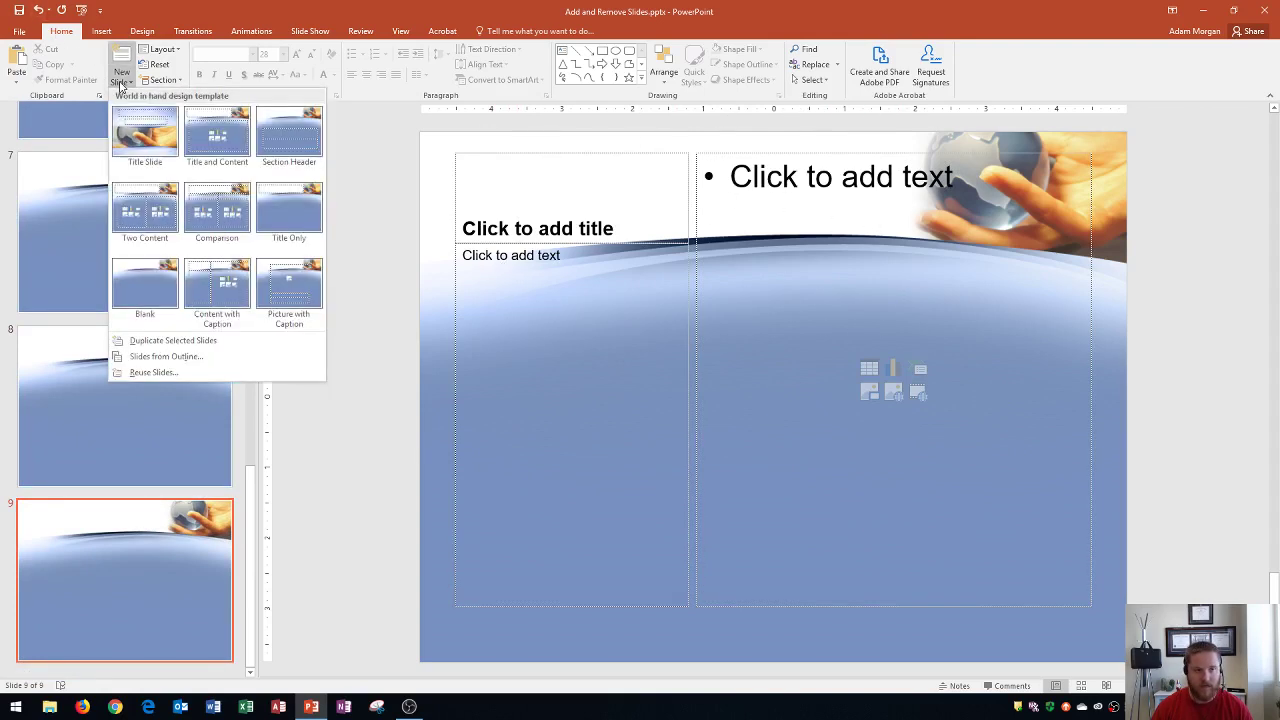
{"action": "left_click", "coordinate": [292, 288]}
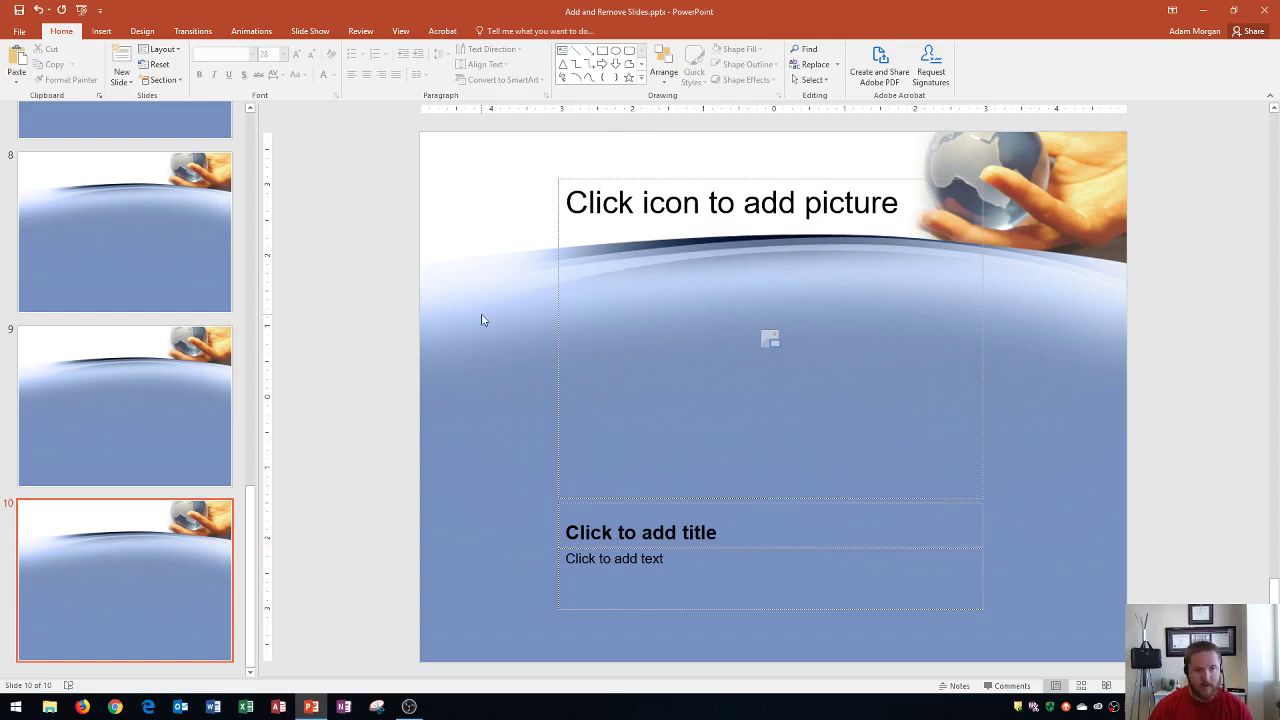
{"action": "left_click", "coordinate": [80, 546]}
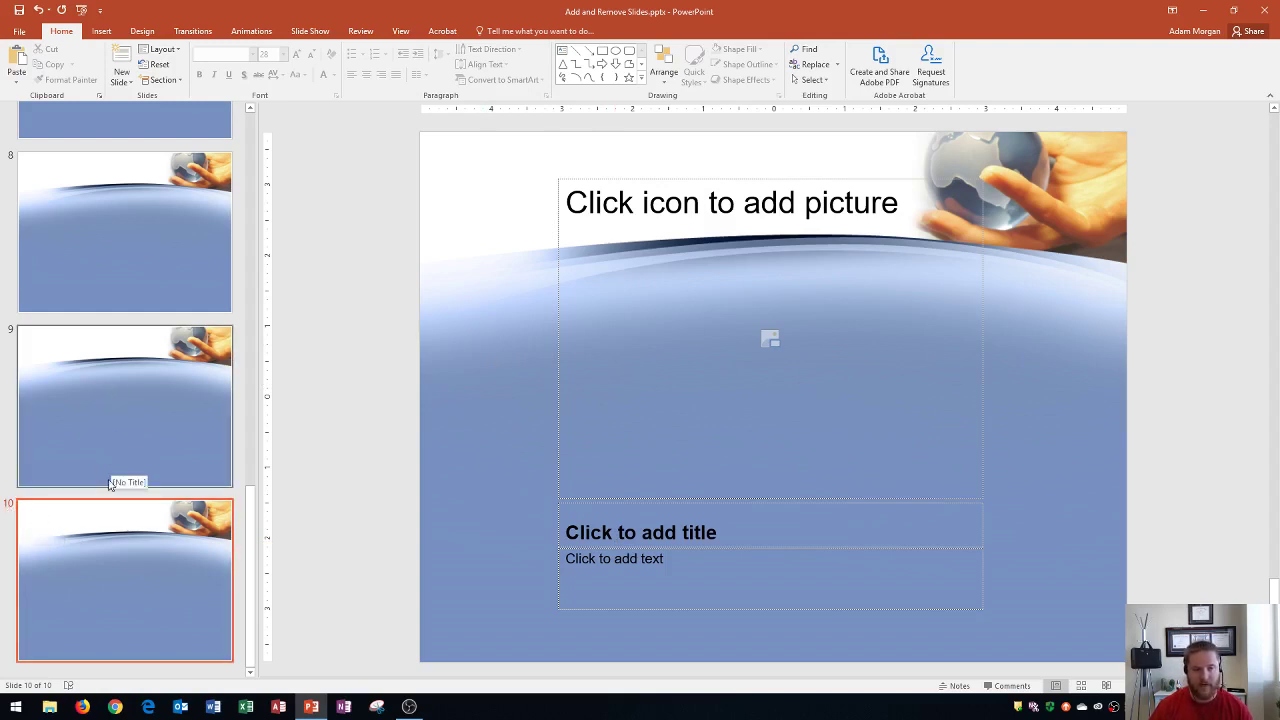
Step: Return to the top of the thumbnail pane and select slide 3, the Two Content slide
{"action": "scroll", "coordinate": [113, 407], "scroll_direction": "up", "scroll_amount": 10}
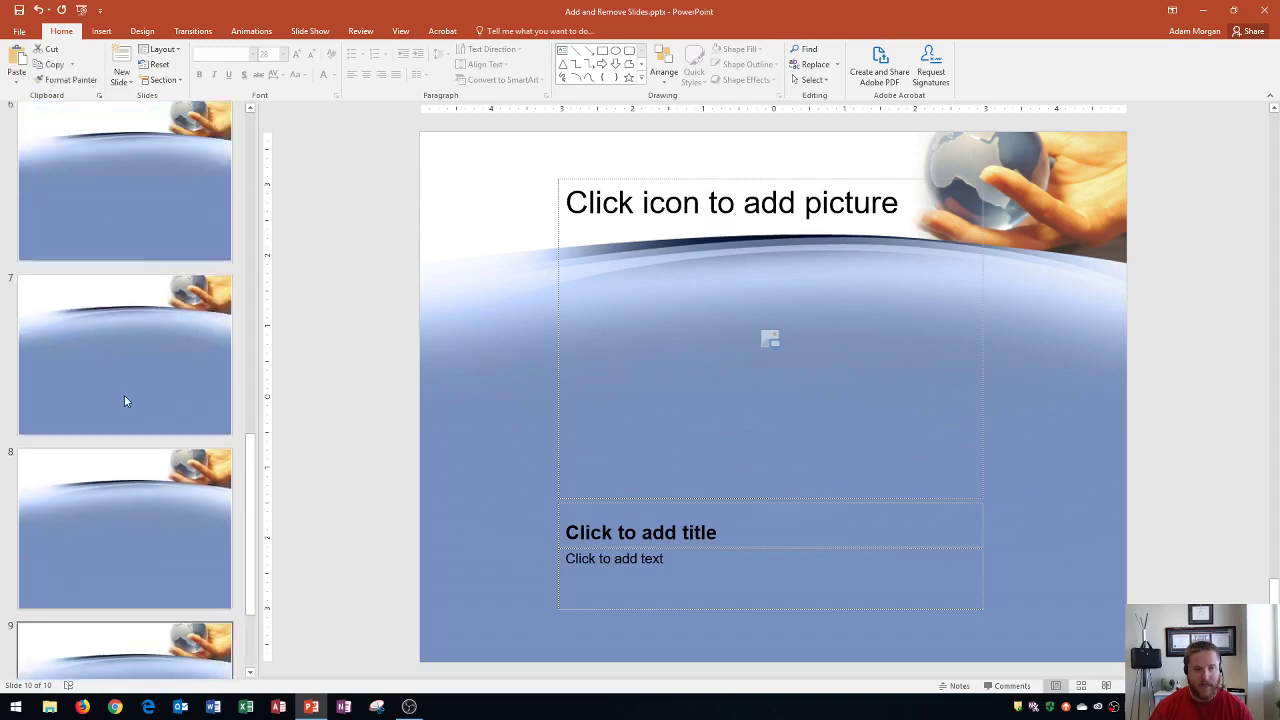
{"action": "scroll", "coordinate": [134, 360], "scroll_direction": "down", "scroll_amount": 5}
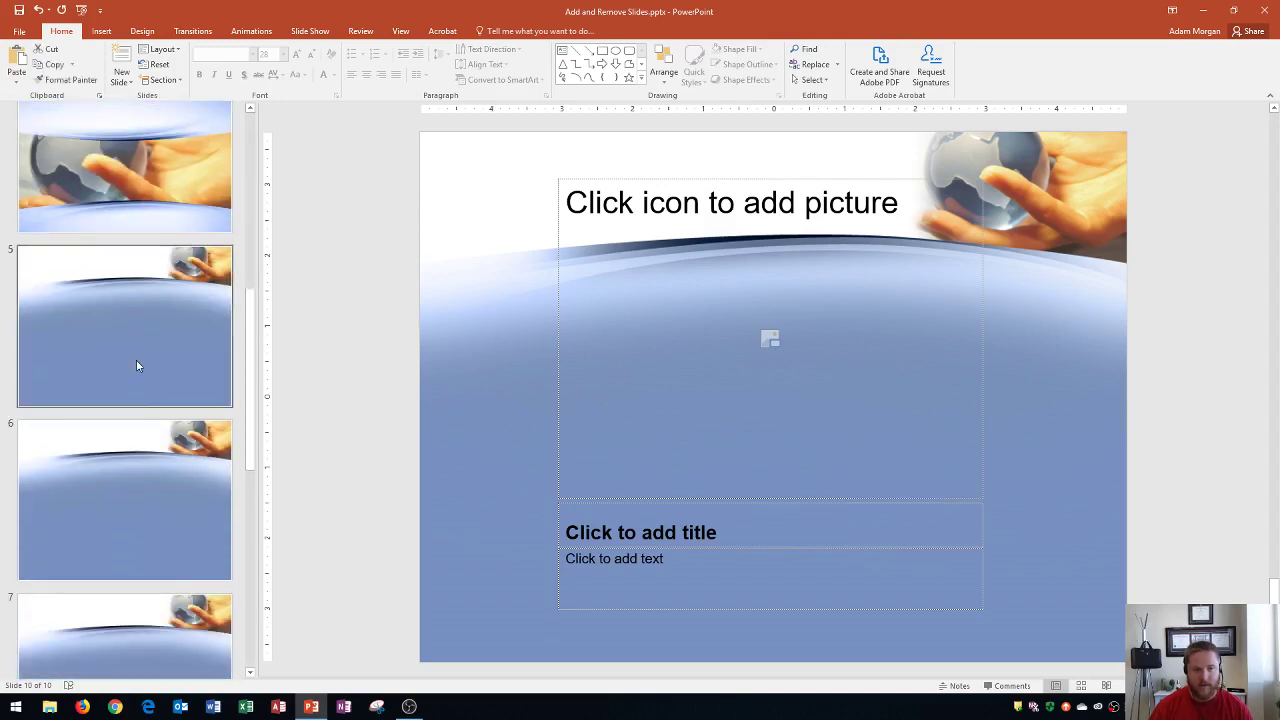
{"action": "scroll", "coordinate": [136, 359], "scroll_direction": "up", "scroll_amount": 3}
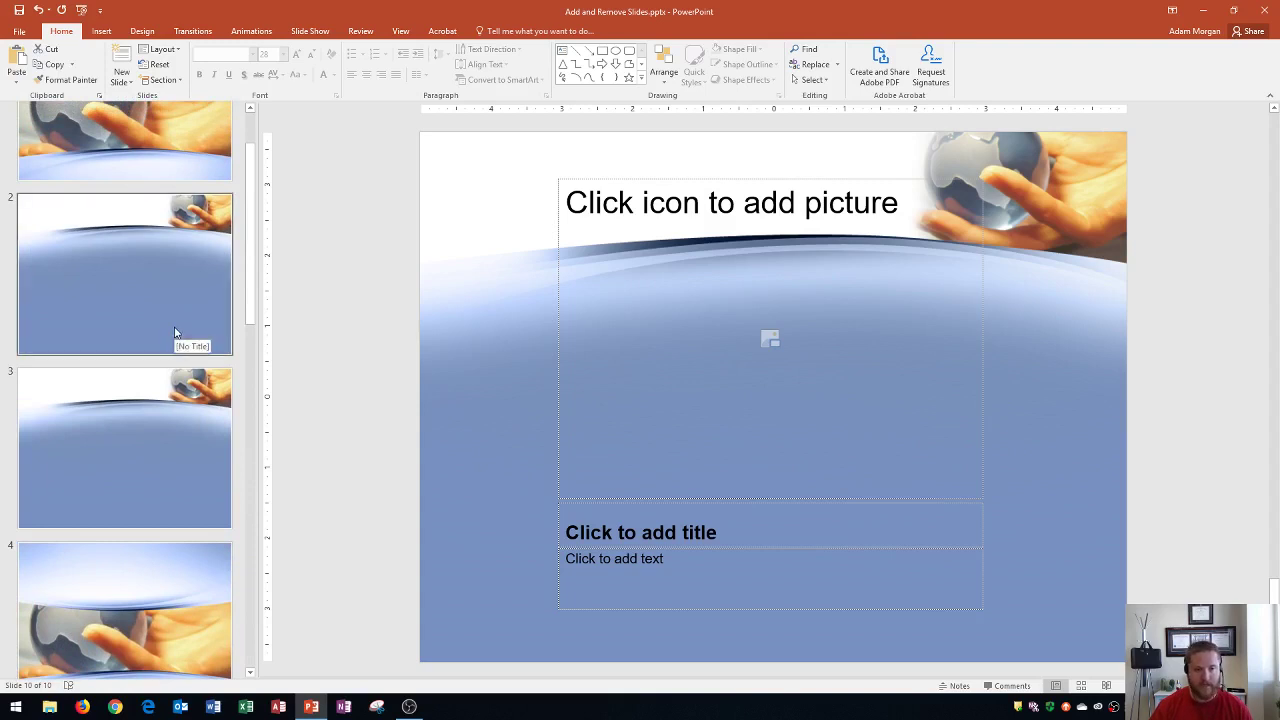
{"action": "scroll", "coordinate": [171, 313], "scroll_direction": "up", "scroll_amount": 1}
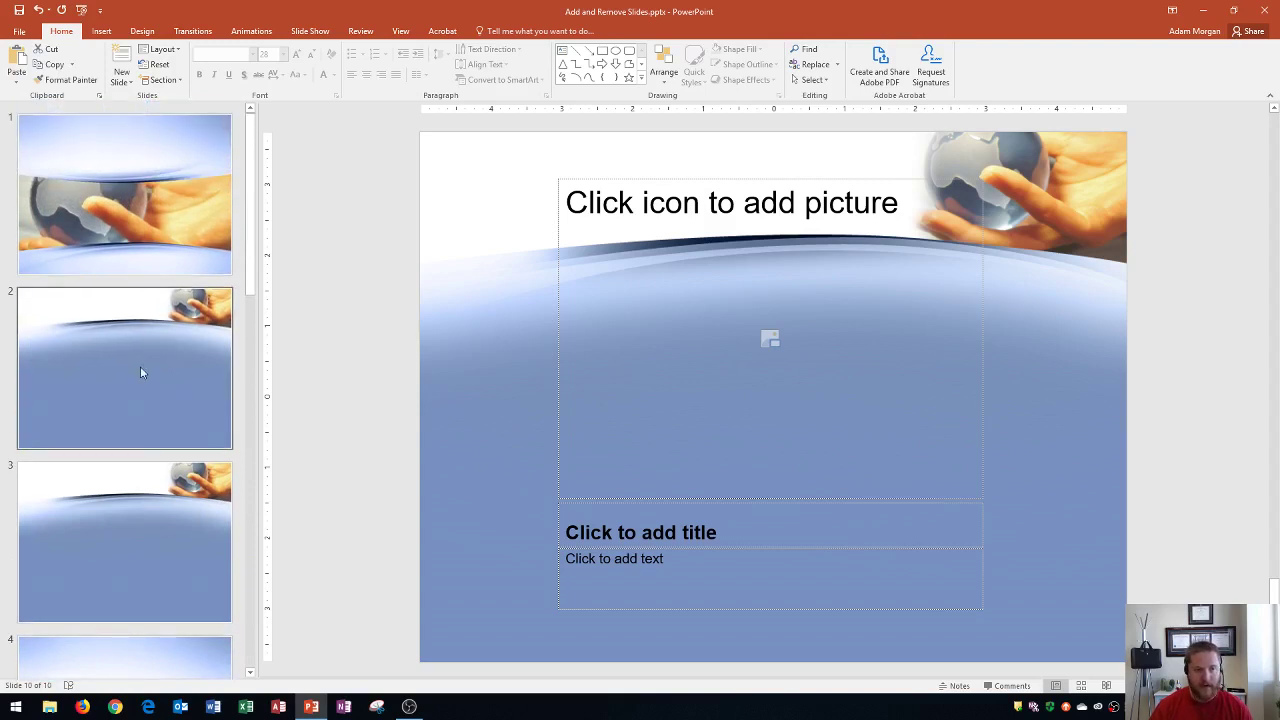
{"action": "left_click", "coordinate": [94, 499]}
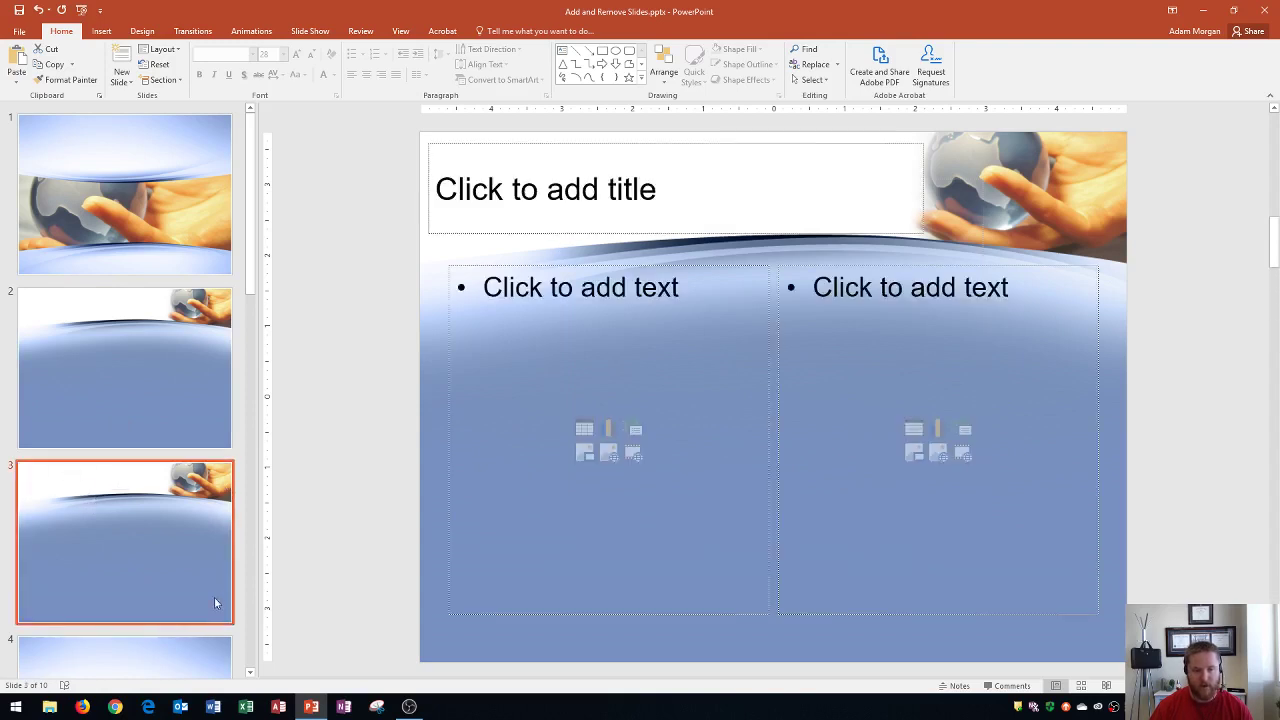
Step: Delete slide 3, the Two Content slide, and review the remaining nine thumbnails
{"action": "right_click", "coordinate": [116, 509]}
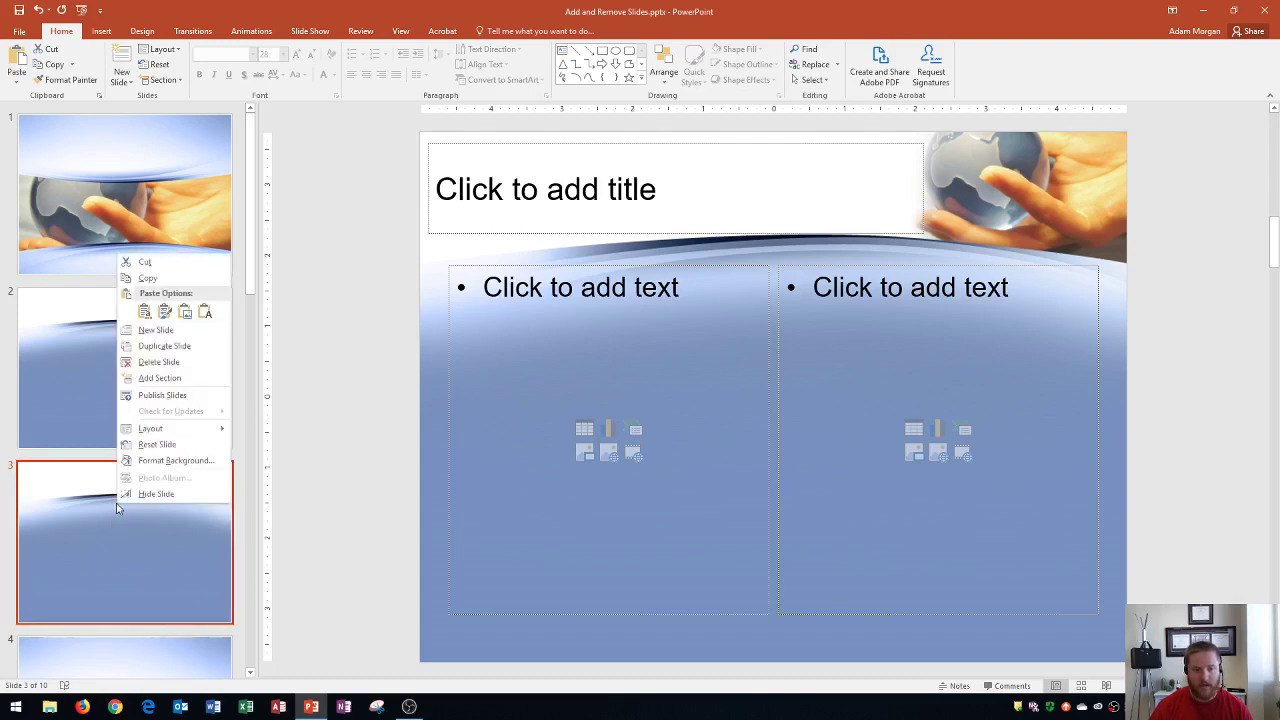
{"action": "left_click", "coordinate": [160, 362]}
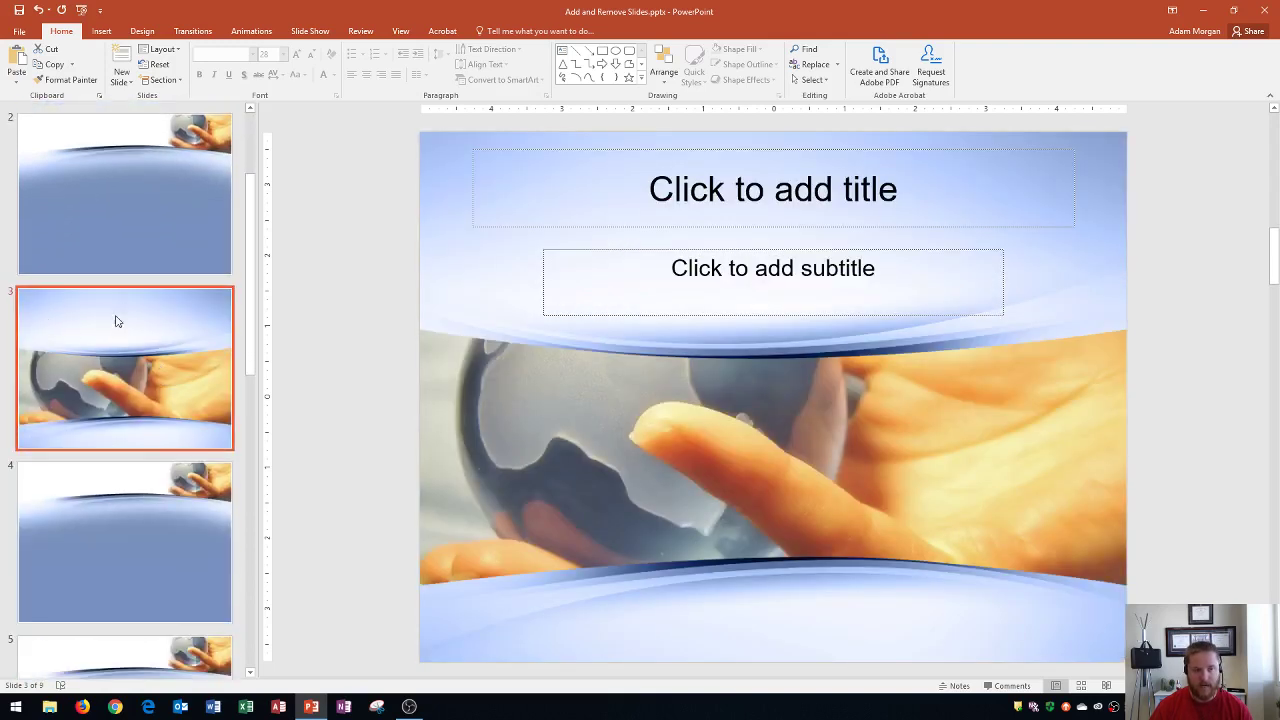
{"action": "scroll", "coordinate": [114, 320], "scroll_direction": "up", "scroll_amount": 2}
{"action": "scroll", "coordinate": [98, 472], "scroll_direction": "down", "scroll_amount": 10}
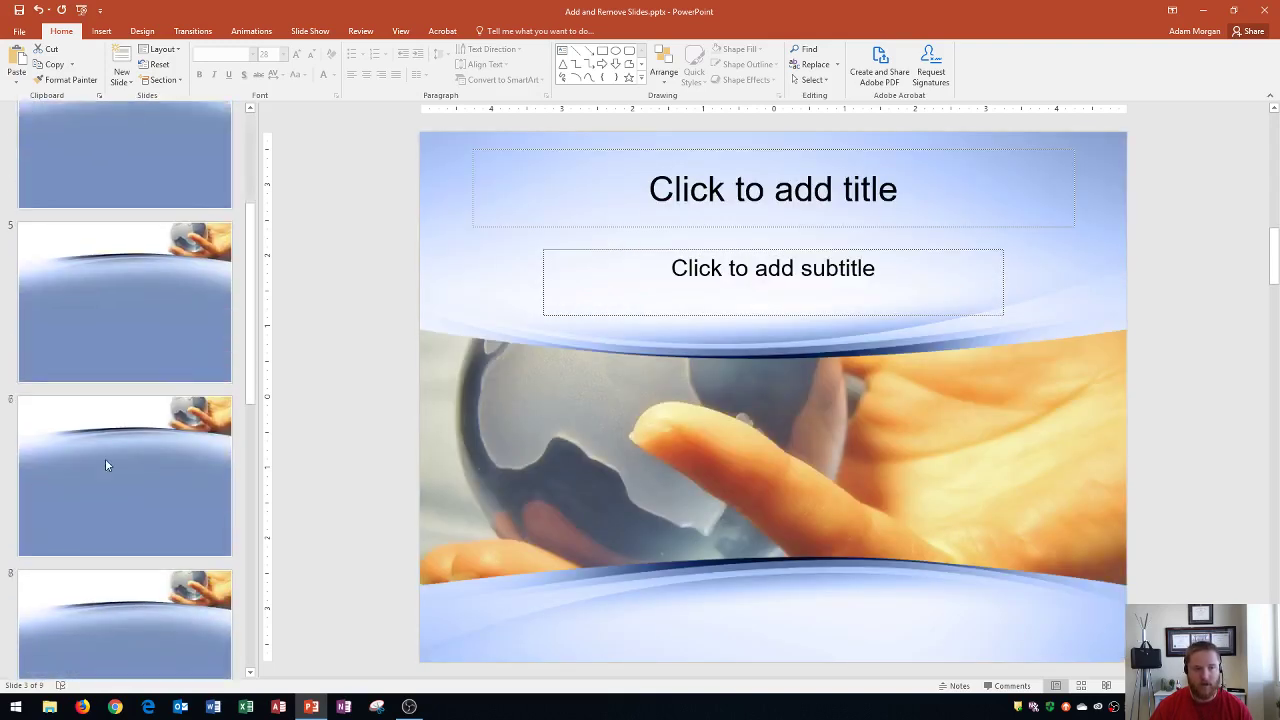
{"action": "scroll", "coordinate": [128, 455], "scroll_direction": "up", "scroll_amount": 10}
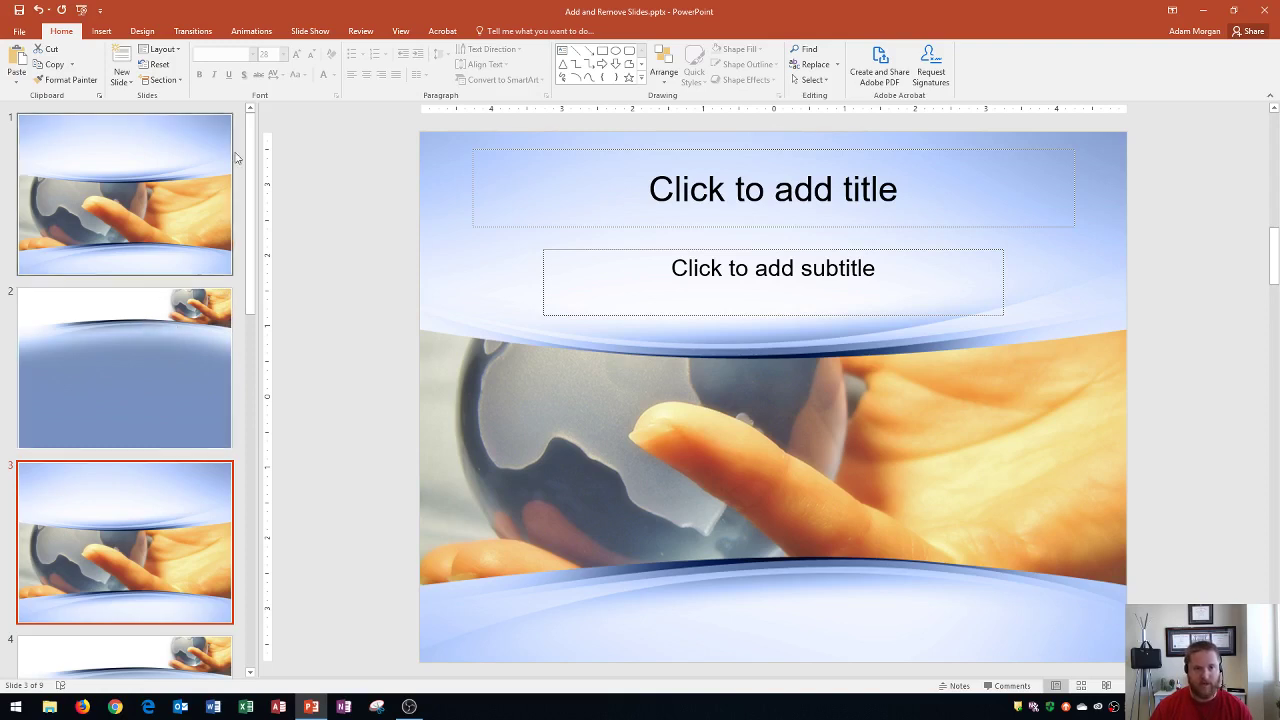
Step: Switch to Slide Sorter view and select slides 5 through 8 in turn
{"action": "left_click", "coordinate": [400, 31]}
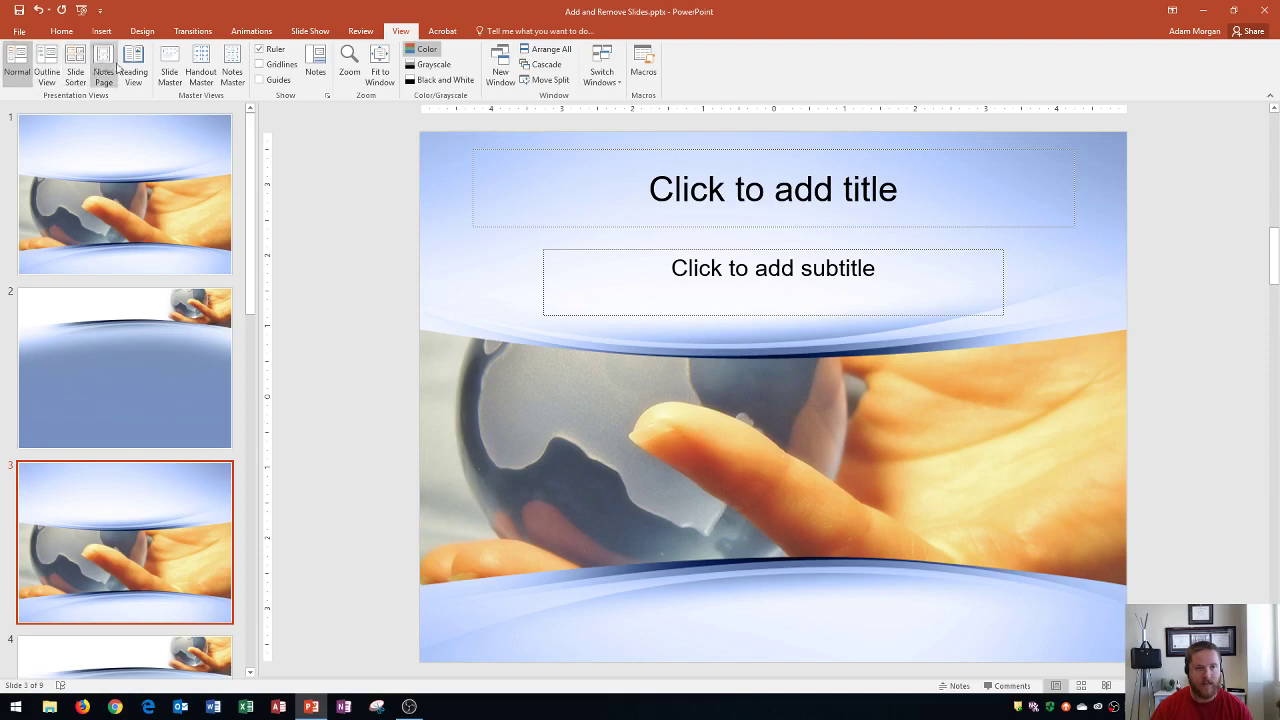
{"action": "left_click", "coordinate": [78, 72]}
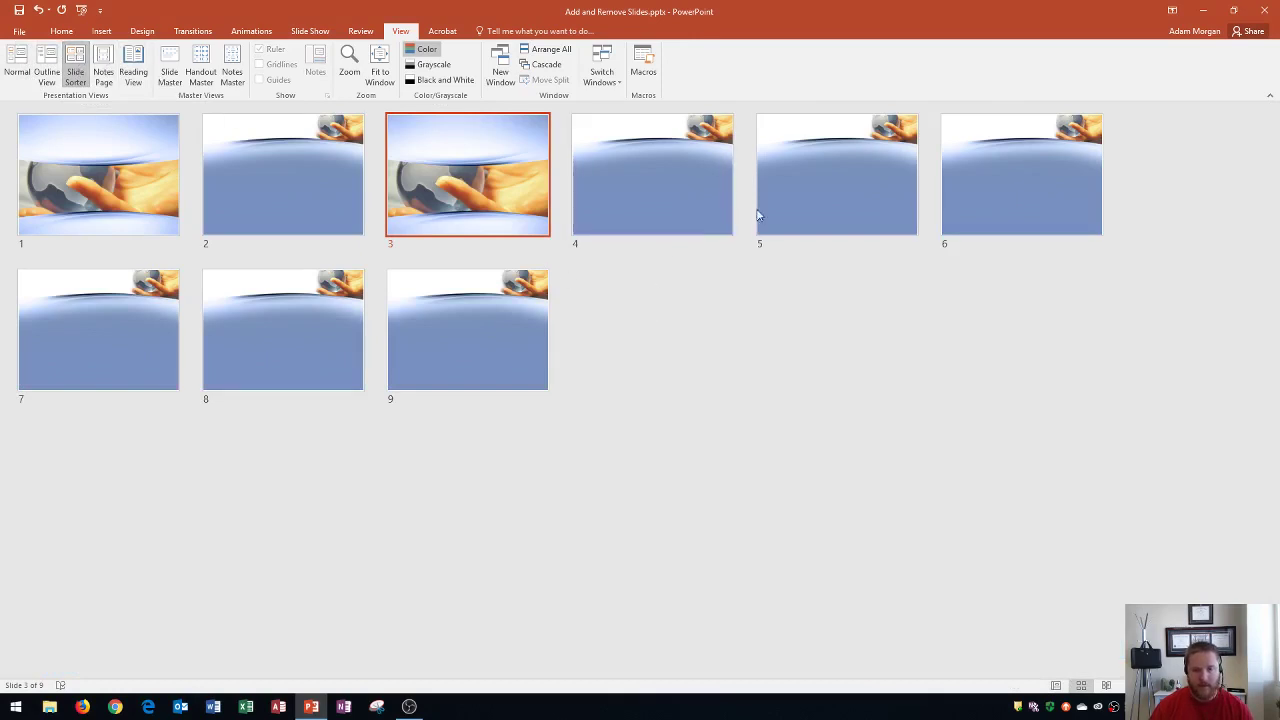
{"action": "left_click", "coordinate": [884, 189]}
{"action": "left_click", "coordinate": [999, 185]}
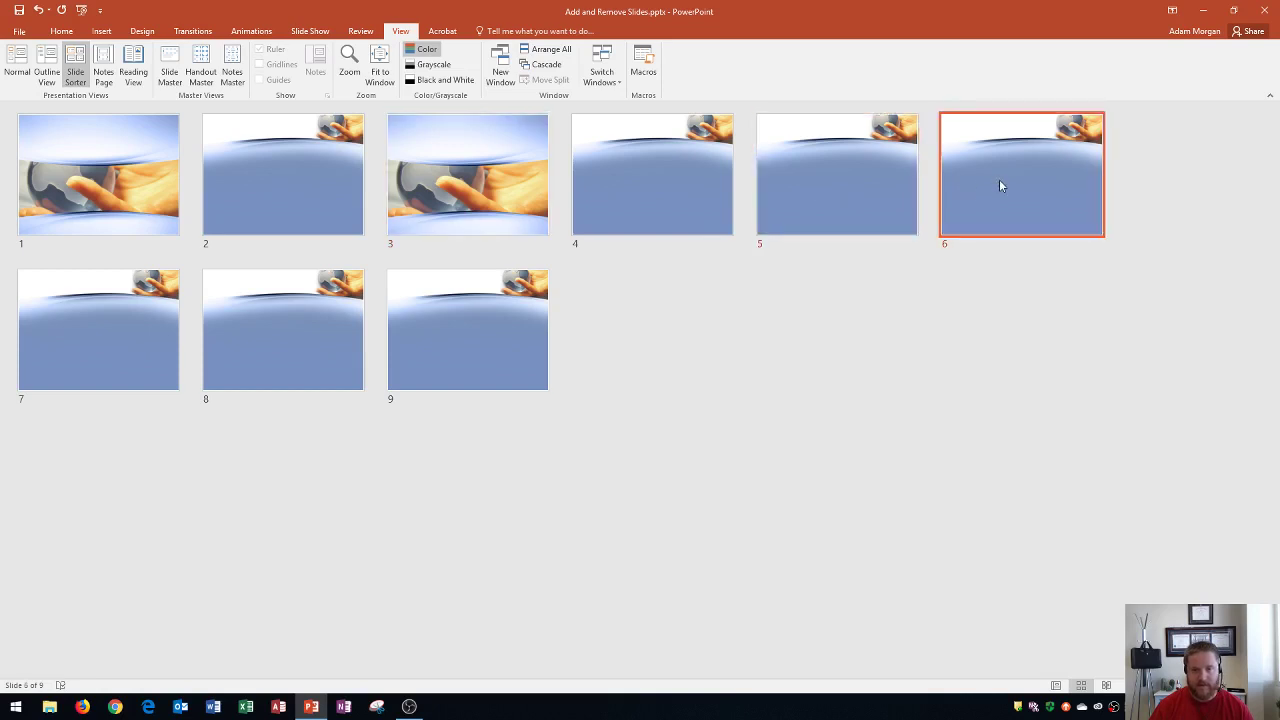
{"action": "left_click", "coordinate": [172, 372]}
{"action": "left_click", "coordinate": [303, 346]}
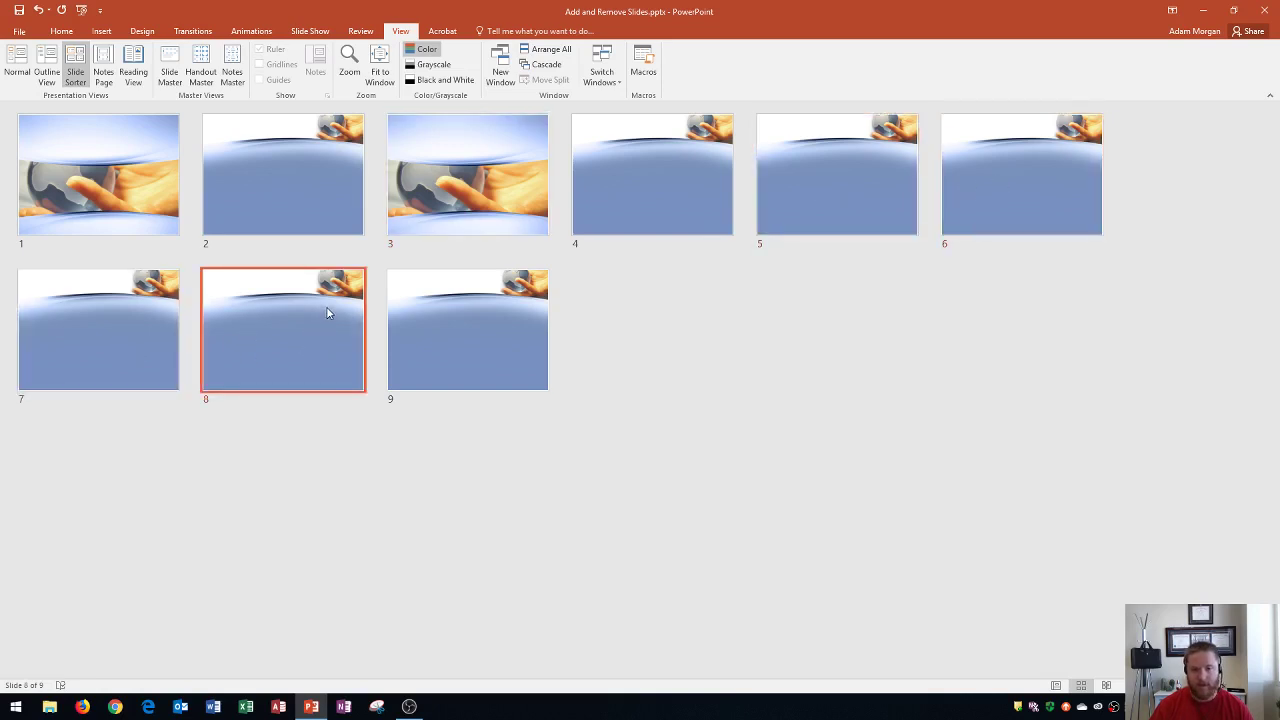
{"action": "left_click", "coordinate": [793, 196]}
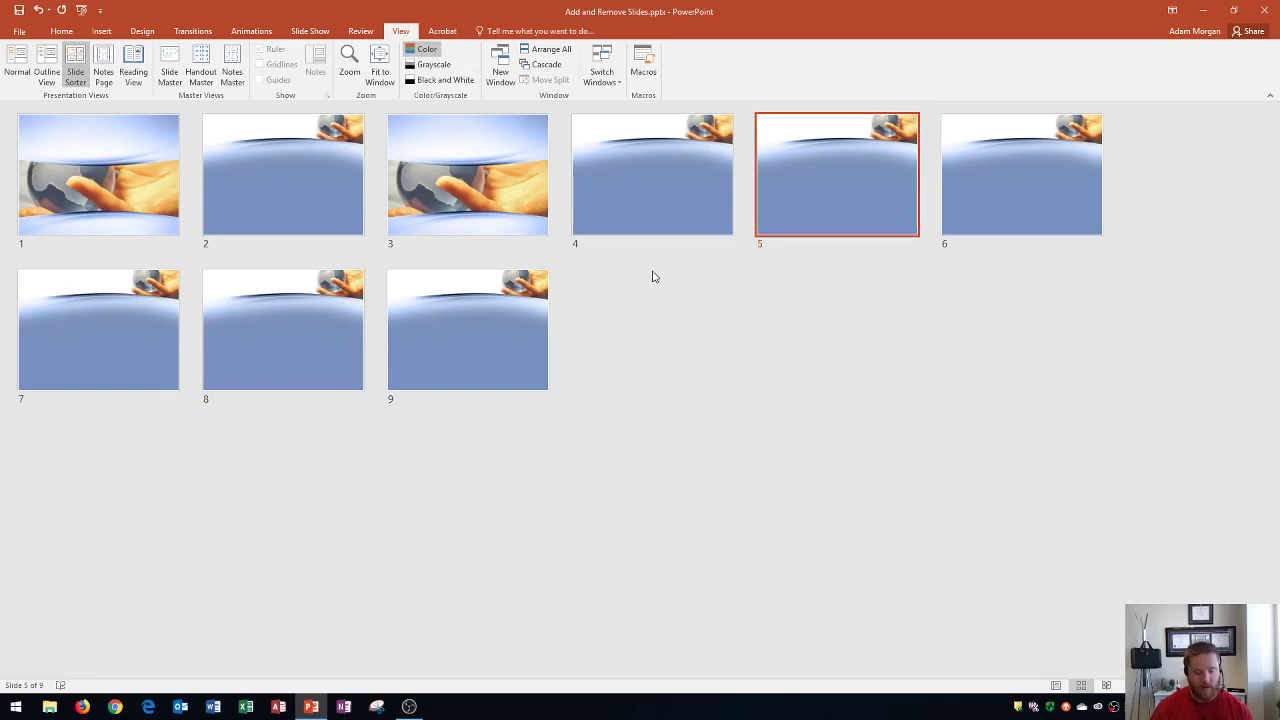
{"action": "left_click", "coordinate": [278, 338], "text": "shift"}
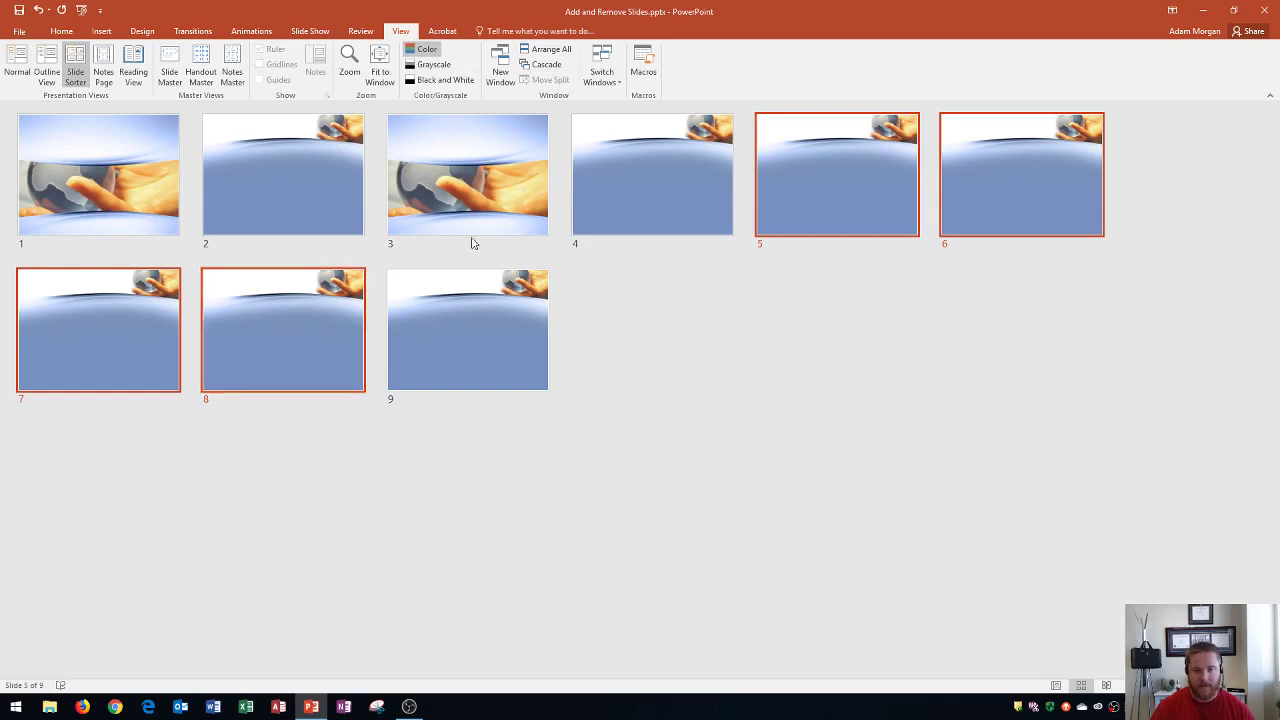
{"action": "left_click", "coordinate": [166, 176]}
{"action": "left_click", "coordinate": [281, 160]}
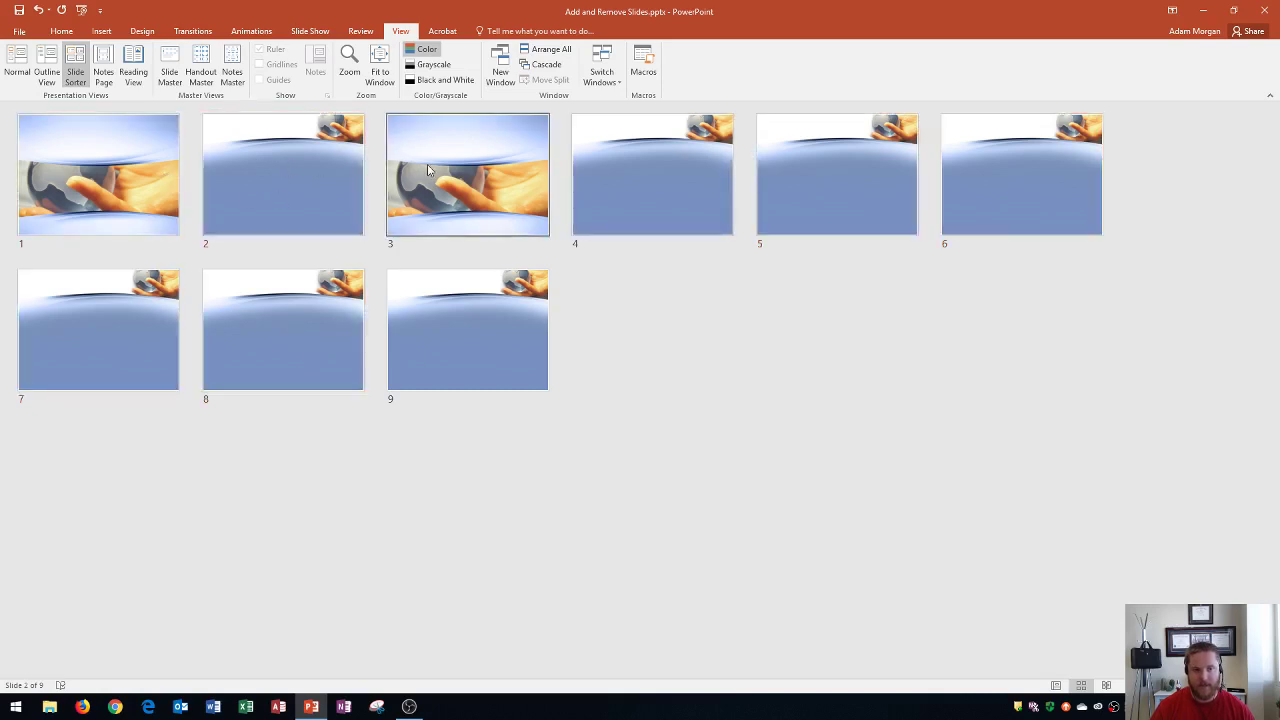
{"action": "left_click", "coordinate": [427, 164]}
{"action": "left_click", "coordinate": [587, 173]}
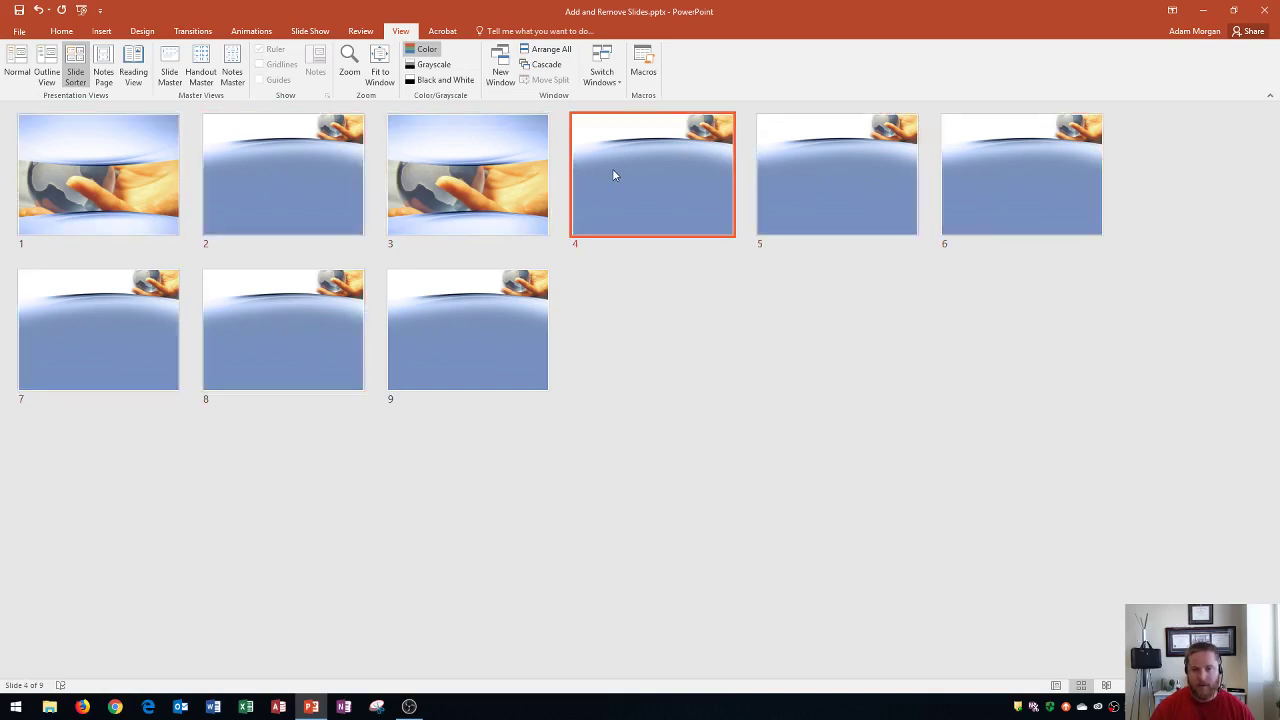
{"action": "left_click", "coordinate": [809, 154]}
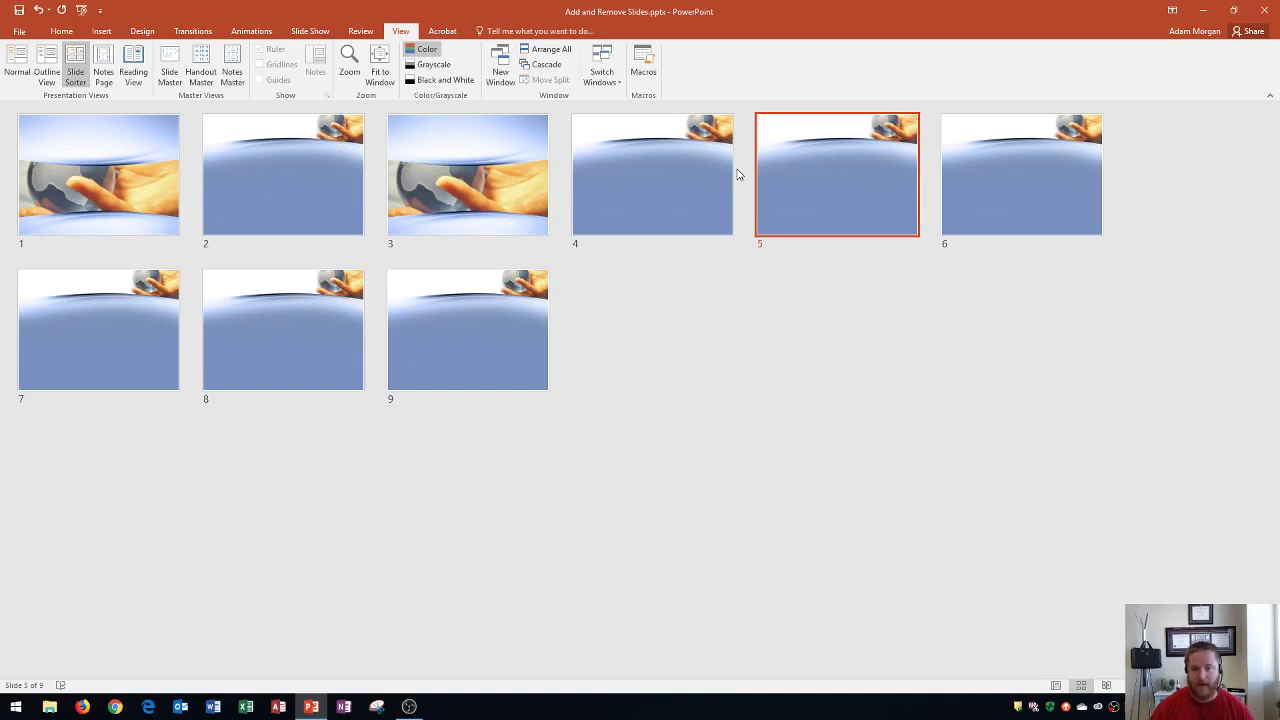
Step: Delete slides 5 through 8, leaving five slides, then minimize PowerPoint
{"action": "left_click", "coordinate": [293, 333], "text": "ctrl"}
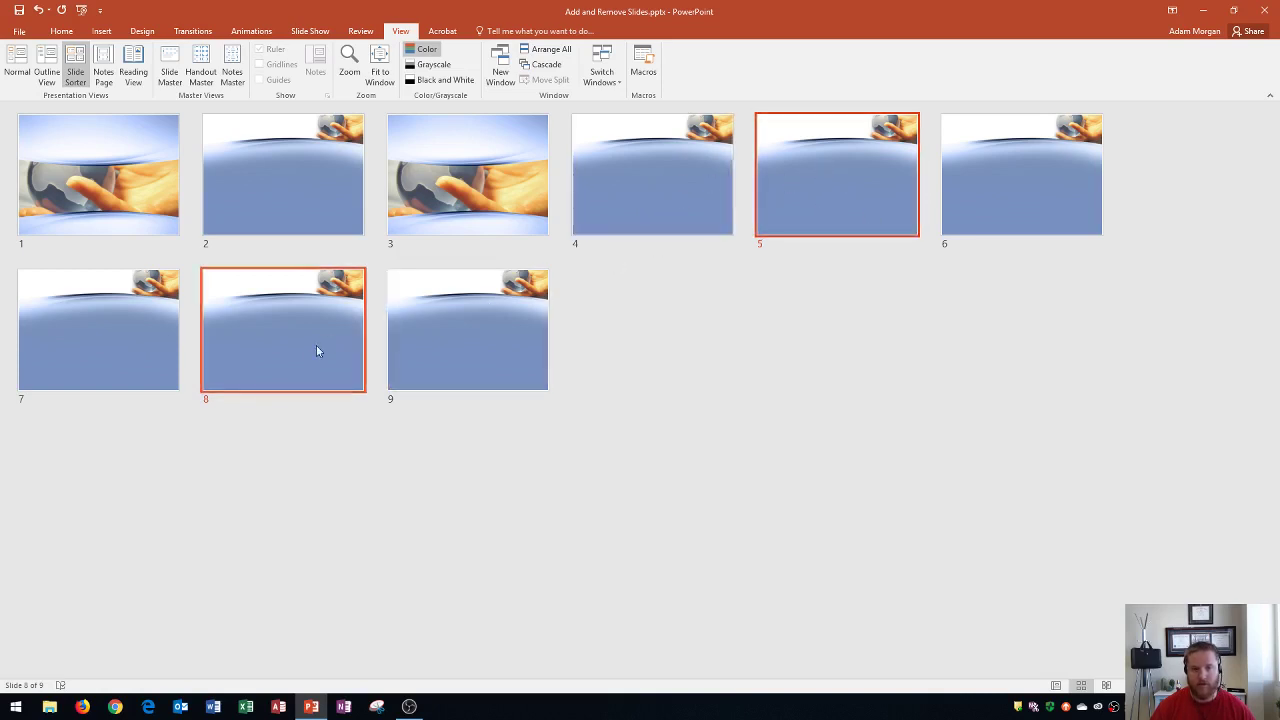
{"action": "left_click", "coordinate": [874, 168]}
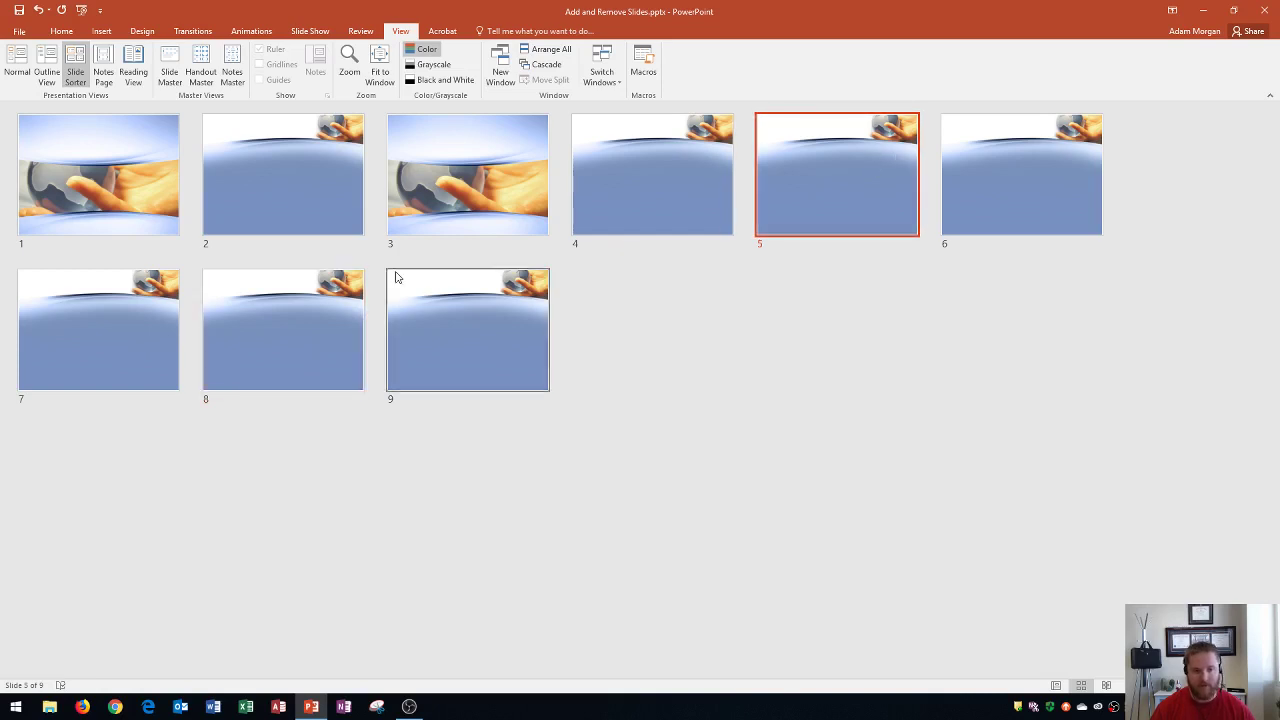
{"action": "left_click", "coordinate": [285, 318], "text": "shift"}
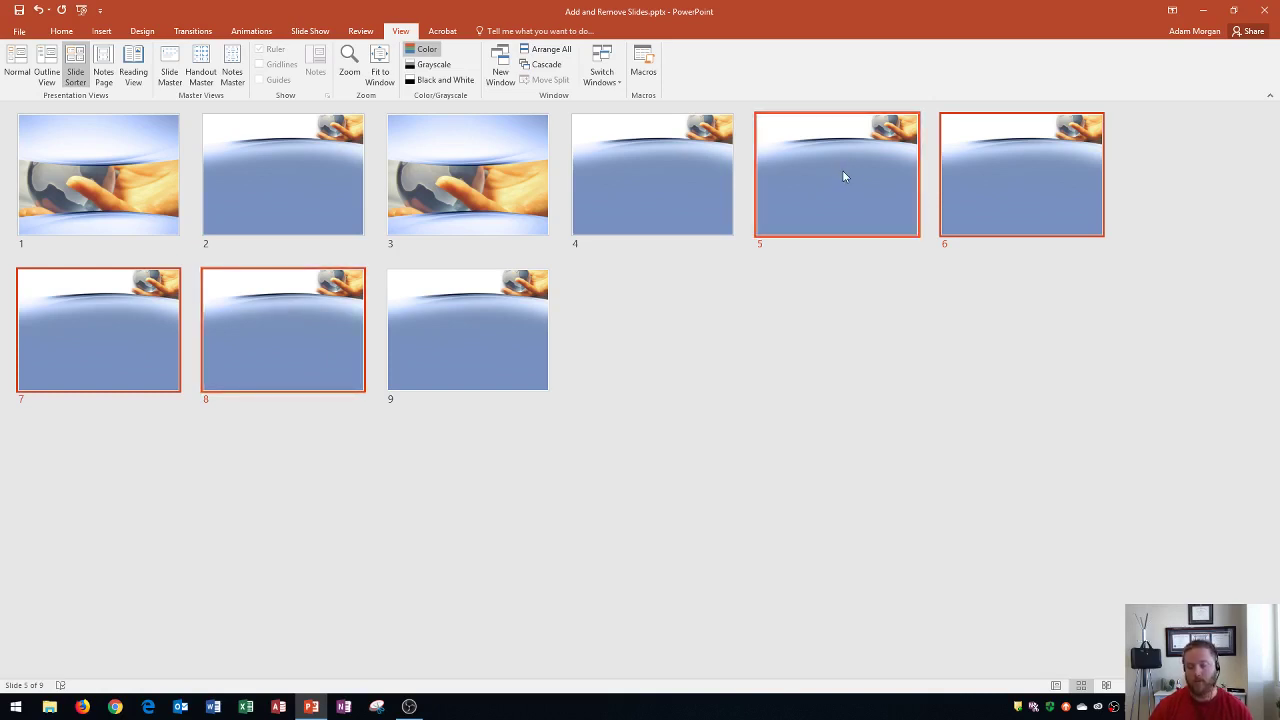
{"action": "key", "text": "Delete"}
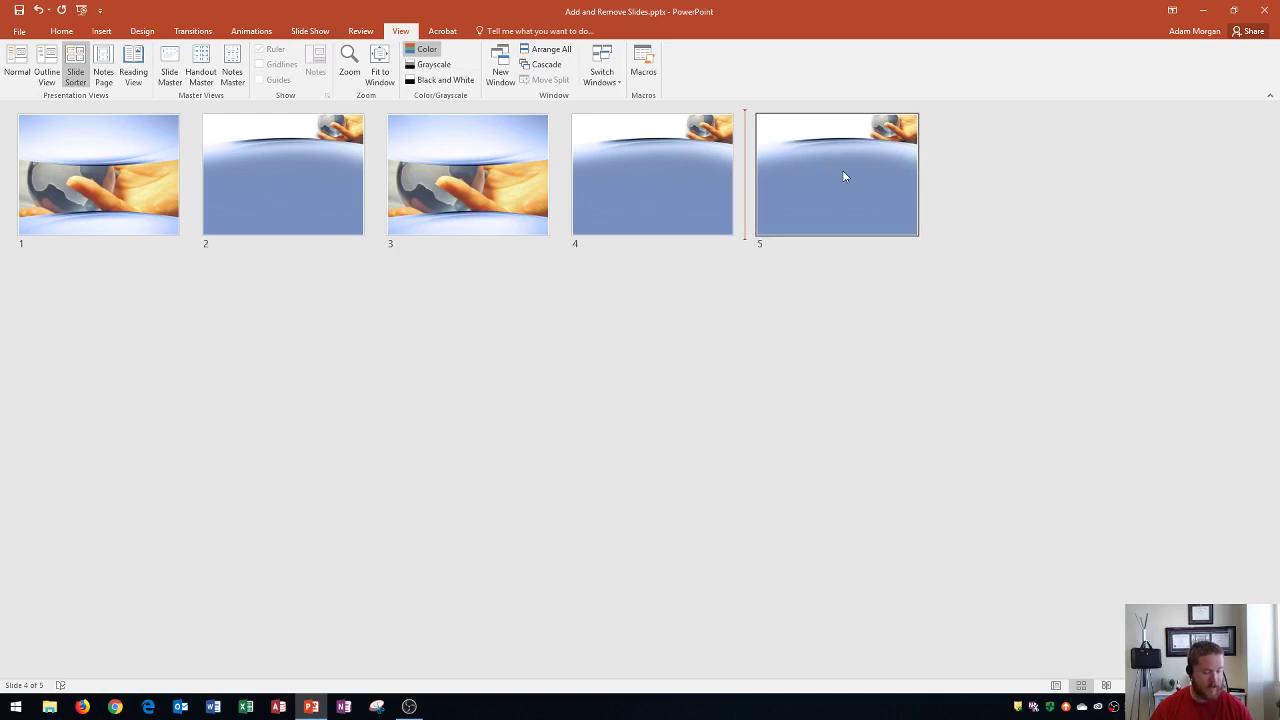
{"action": "left_click", "coordinate": [860, 171]}
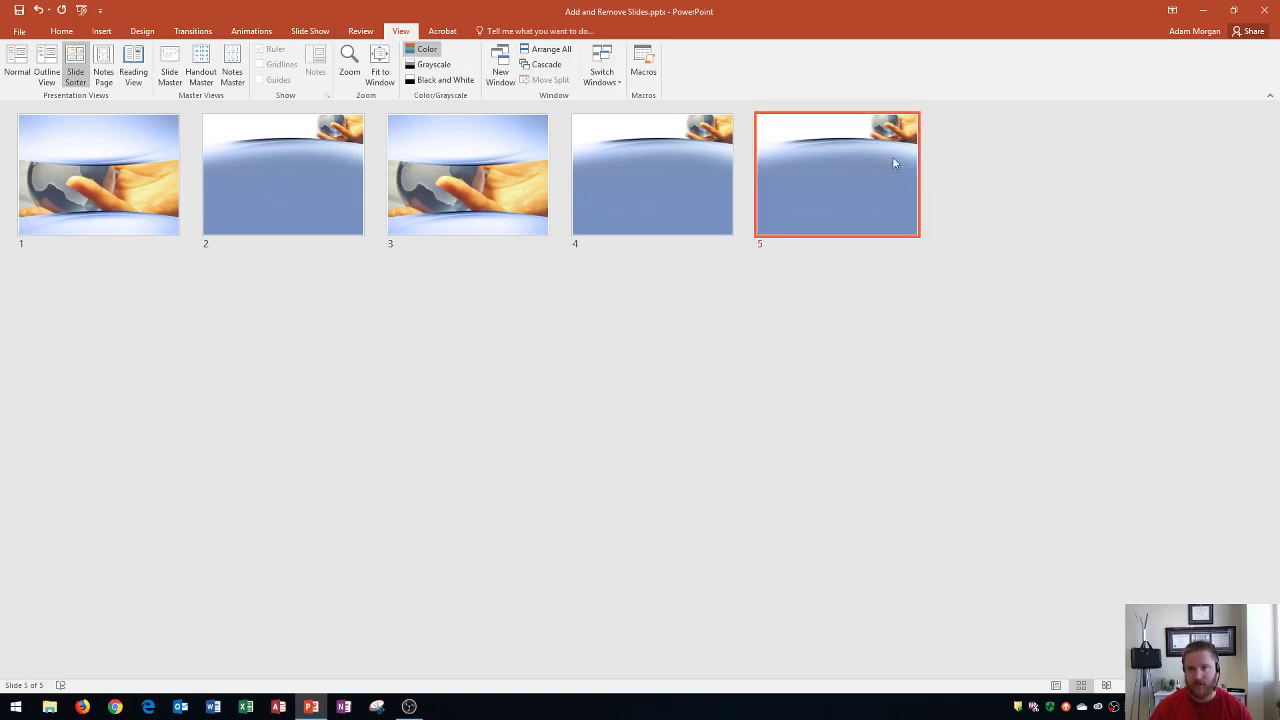
{"action": "left_click", "coordinate": [1203, 10]}
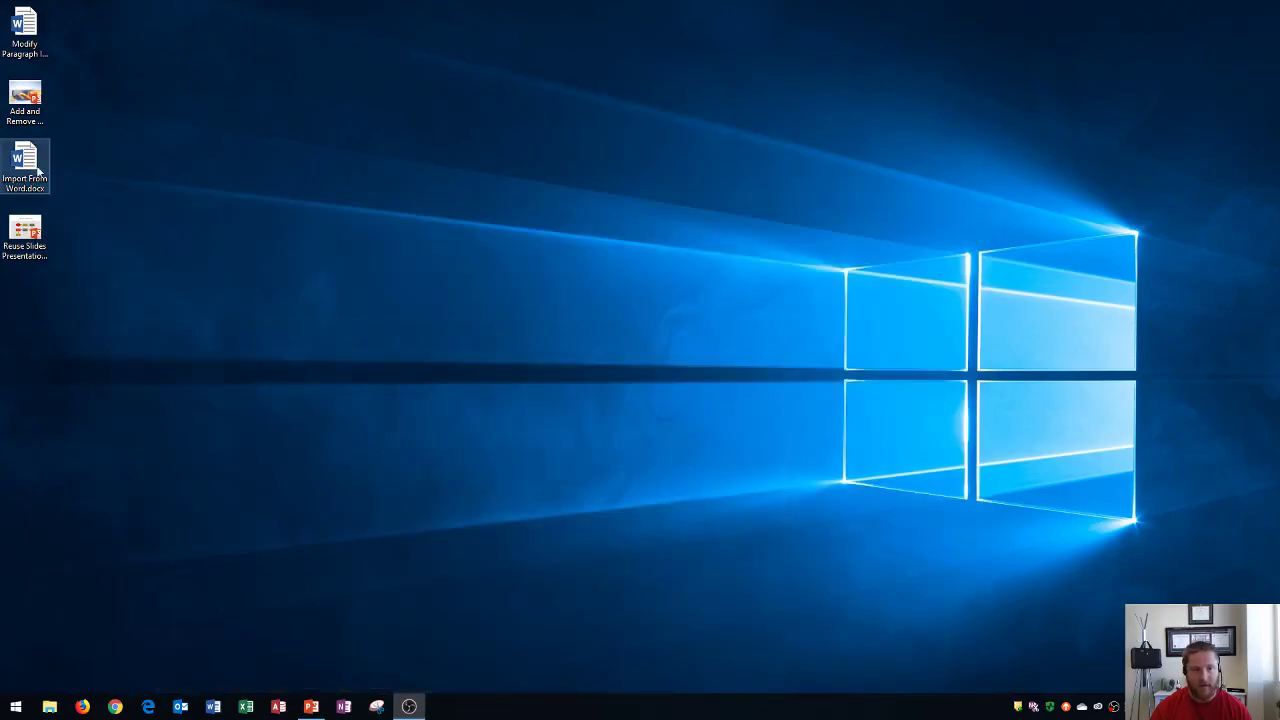
{"action": "double_click", "coordinate": [24, 166]}
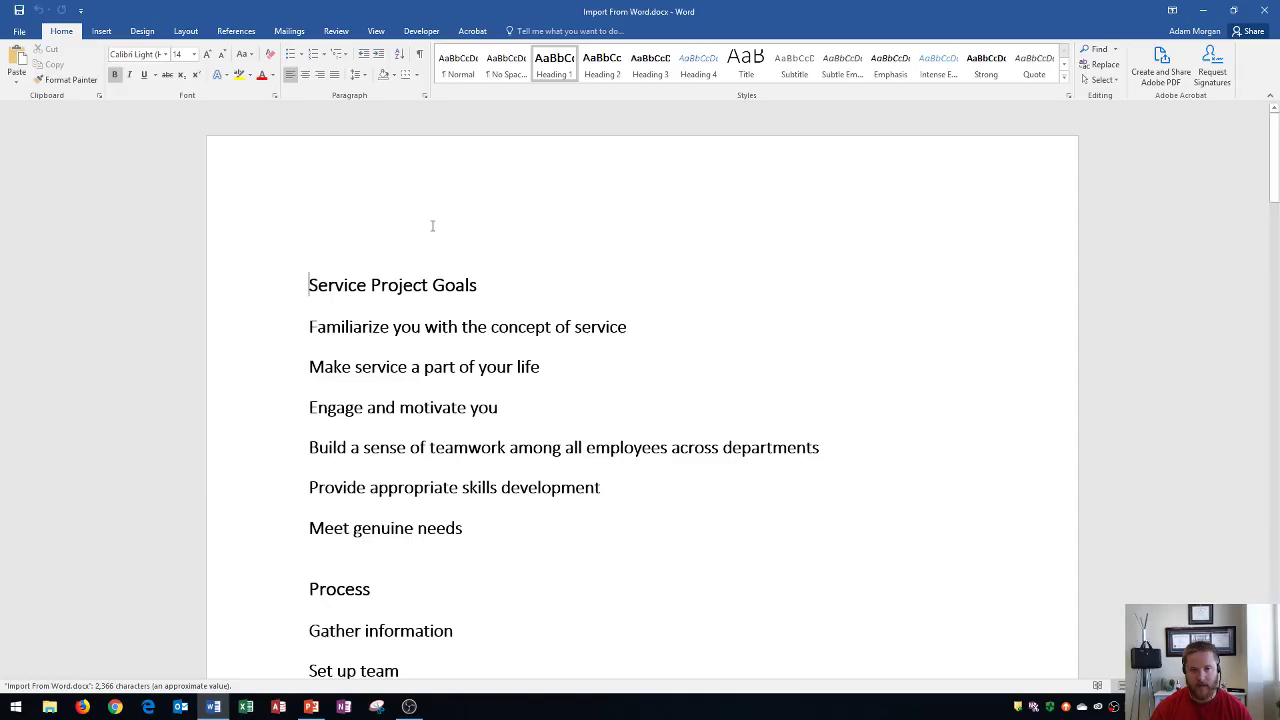
{"action": "scroll", "coordinate": [371, 289], "scroll_direction": "down", "scroll_amount": 1}
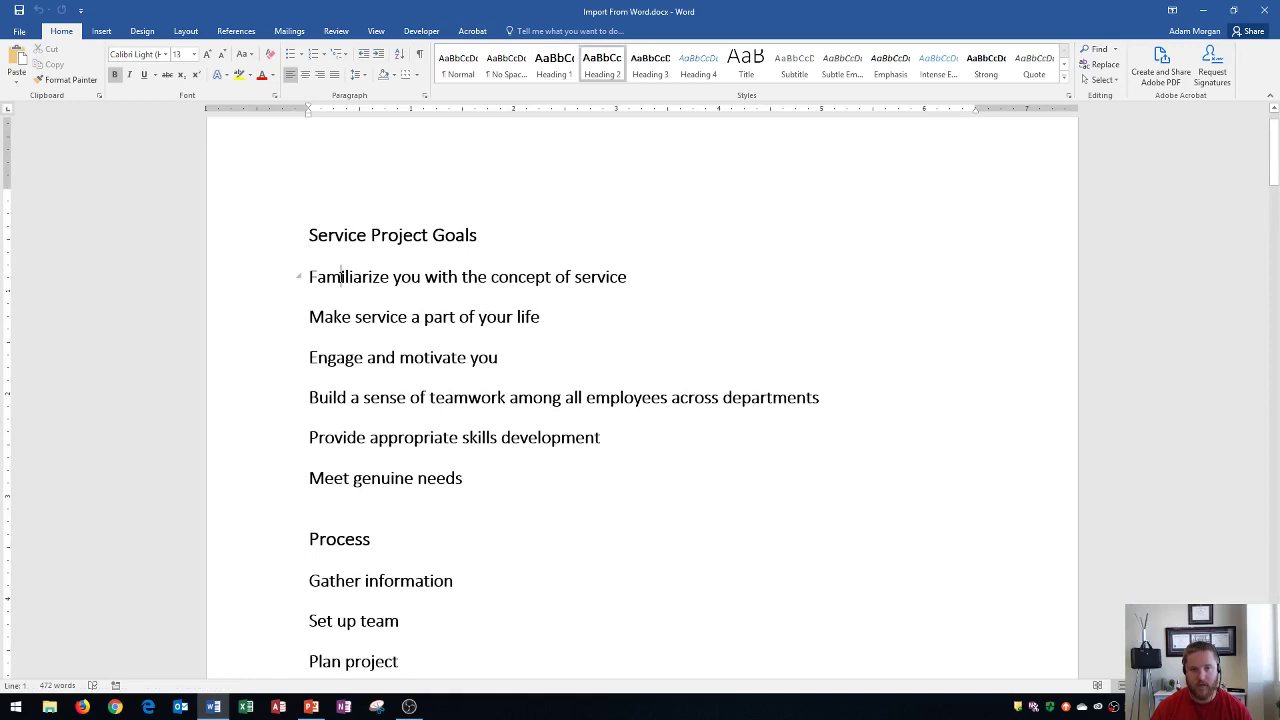
{"action": "left_click", "coordinate": [341, 277]}
{"action": "scroll", "coordinate": [427, 391], "scroll_direction": "down", "scroll_amount": 2}
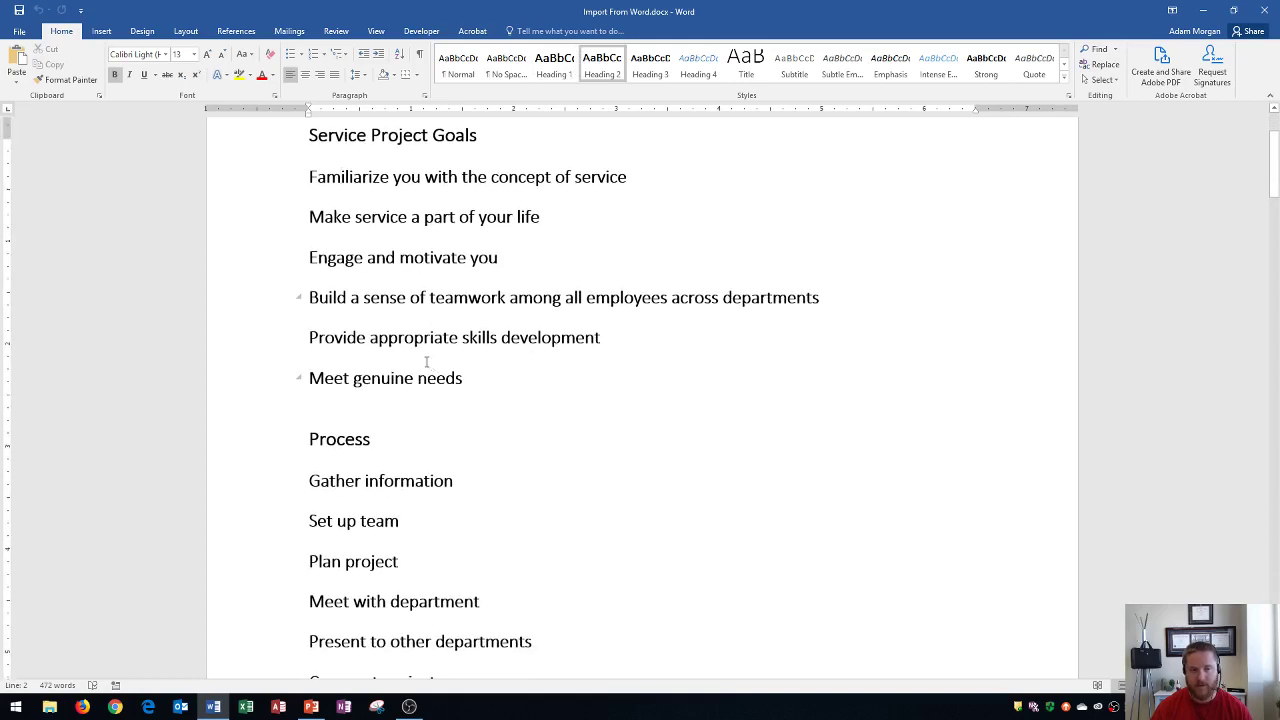
{"action": "scroll", "coordinate": [426, 369], "scroll_direction": "up", "scroll_amount": 2}
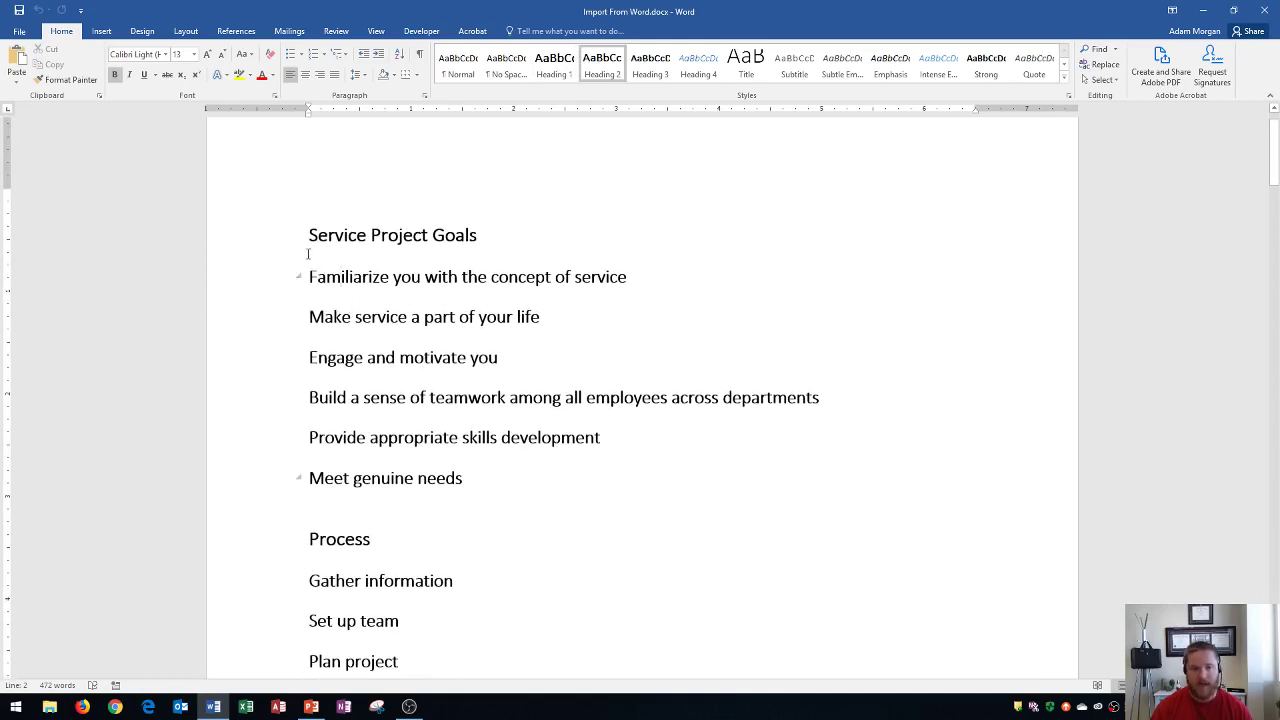
{"action": "left_click", "coordinate": [310, 235]}
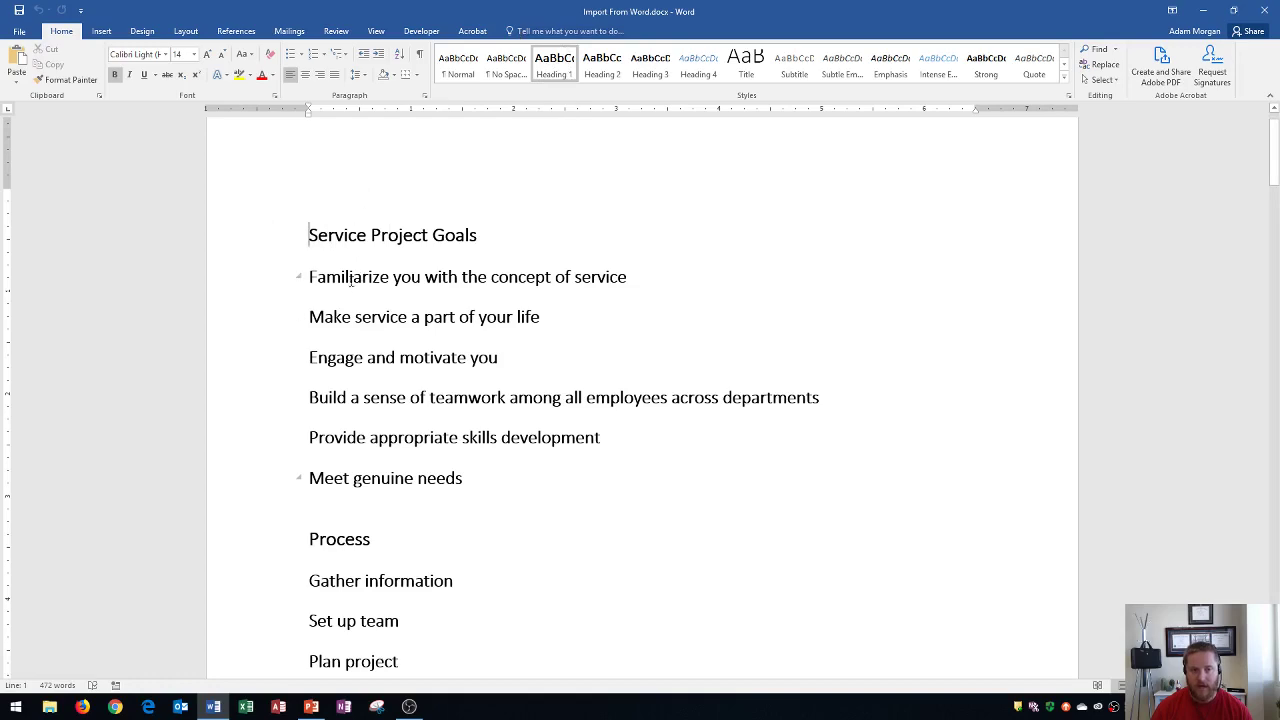
{"action": "left_click", "coordinate": [352, 278]}
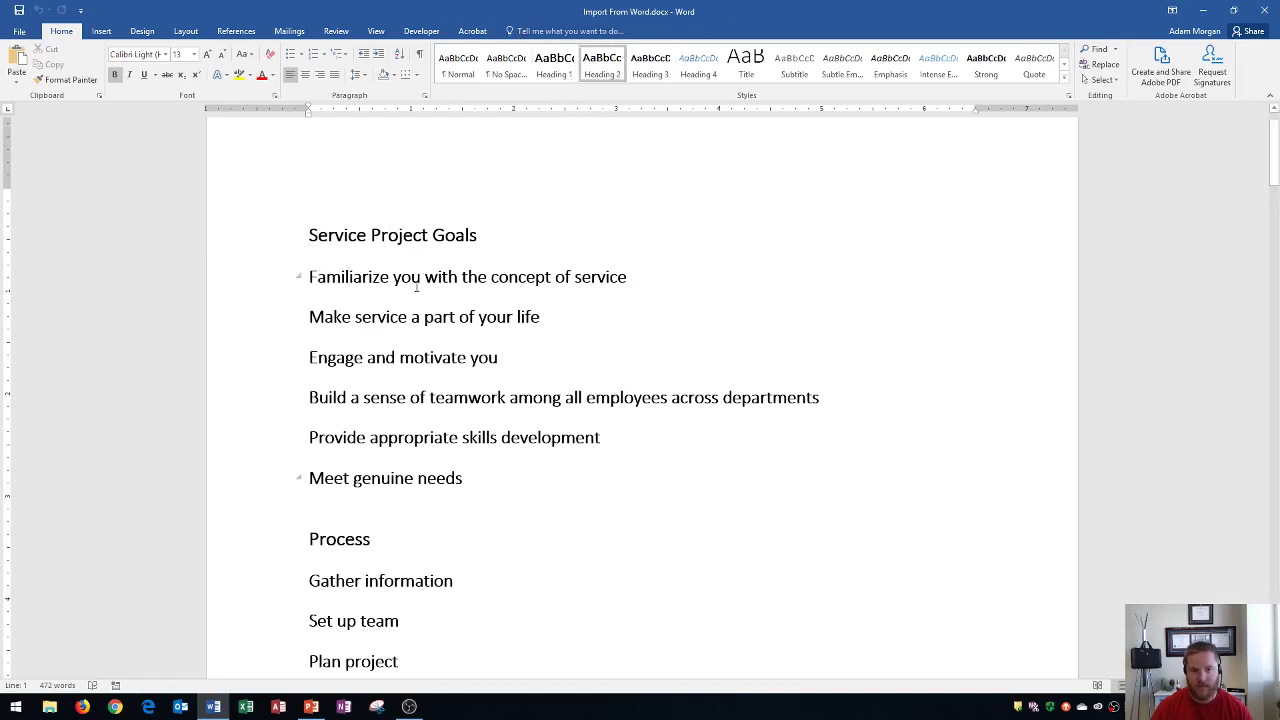
{"action": "scroll", "coordinate": [425, 376], "scroll_direction": "down", "scroll_amount": 10}
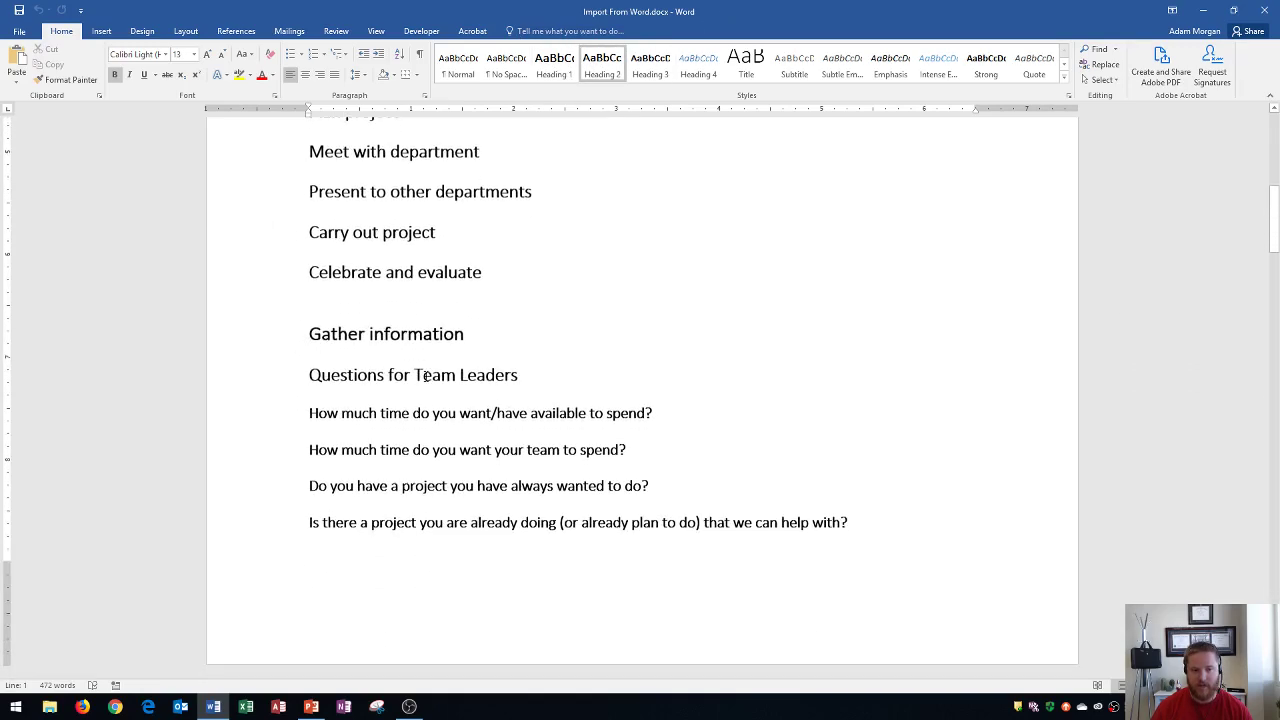
{"action": "scroll", "coordinate": [425, 376], "scroll_direction": "down", "scroll_amount": 15}
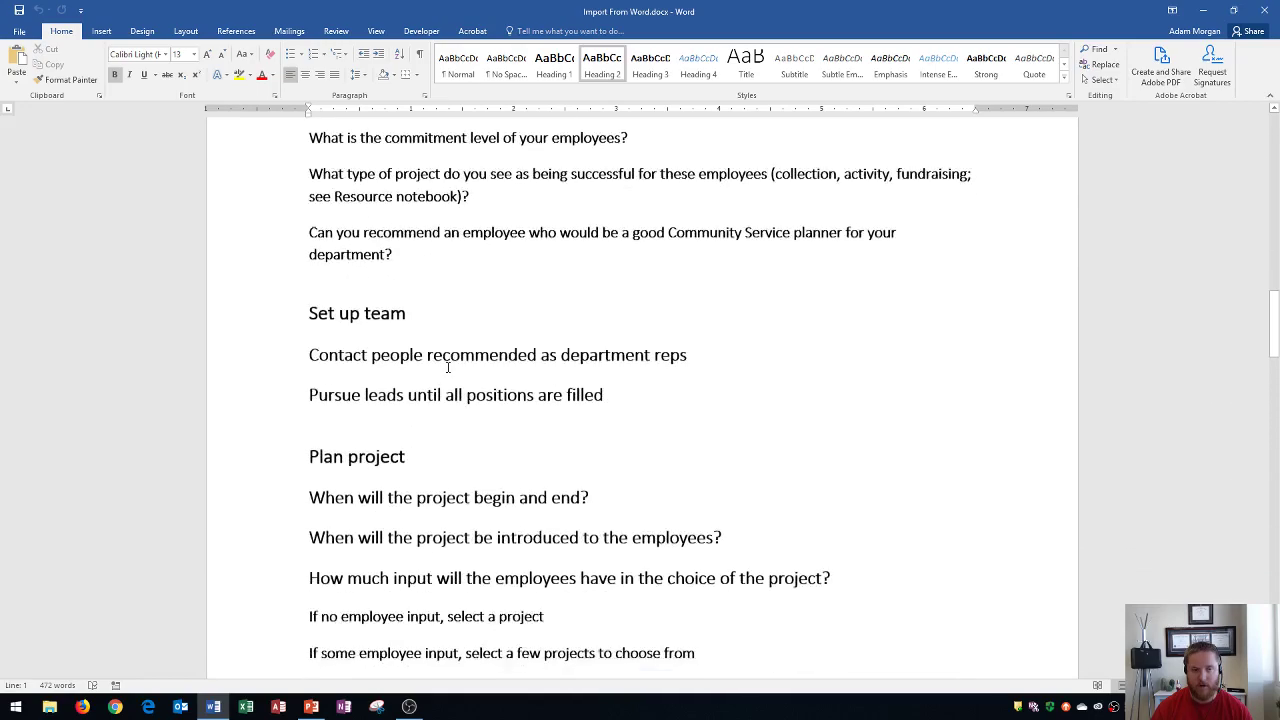
{"action": "scroll", "coordinate": [448, 367], "scroll_direction": "down", "scroll_amount": 15}
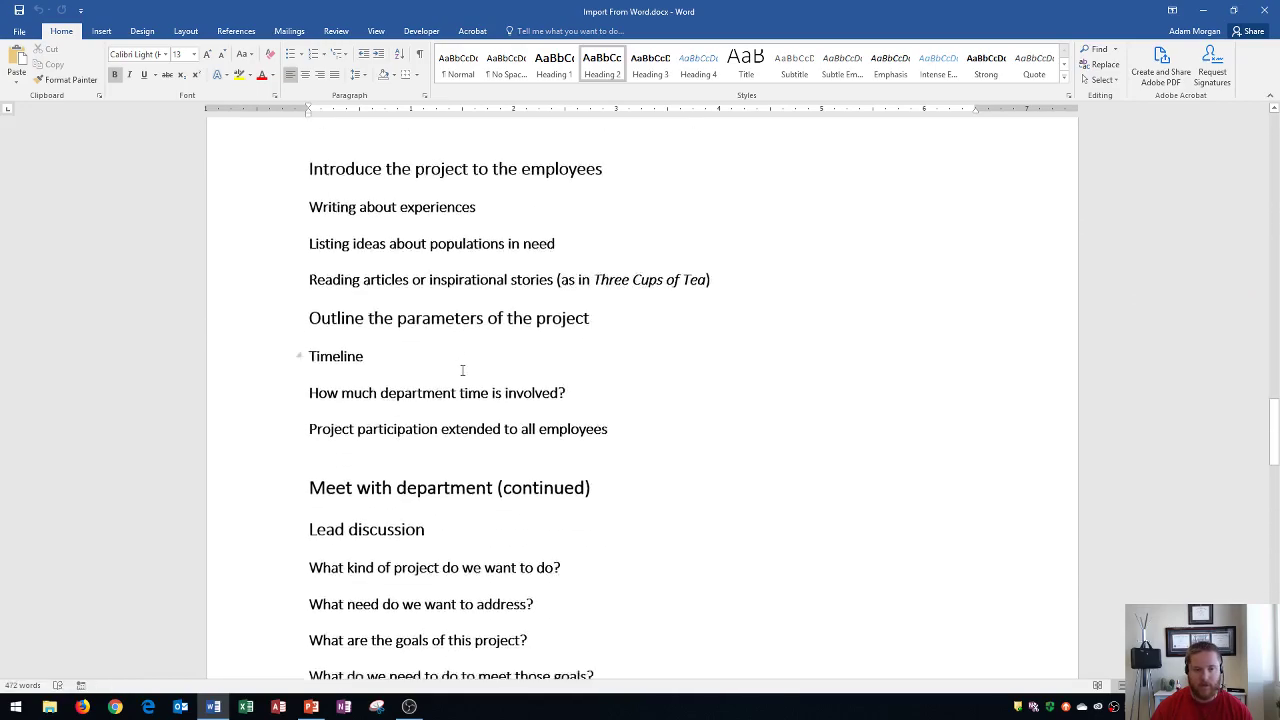
{"action": "scroll", "coordinate": [462, 370], "scroll_direction": "down", "scroll_amount": 8}
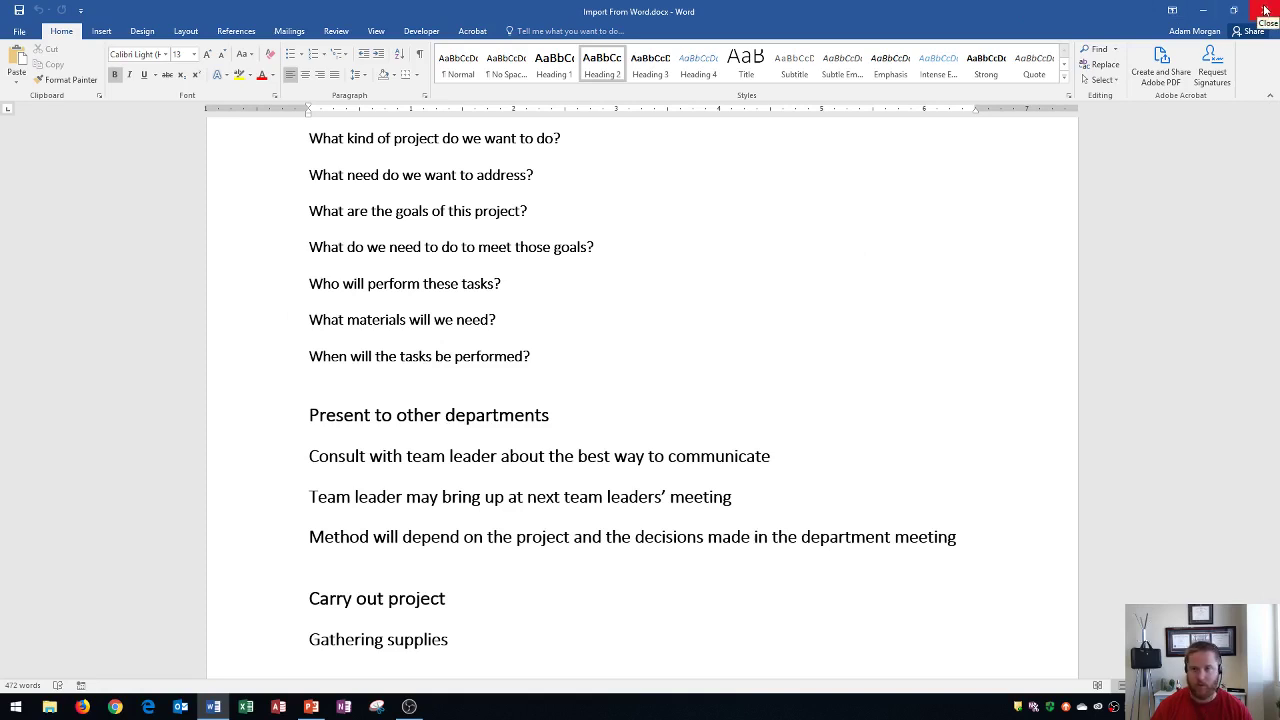
{"action": "left_click", "coordinate": [1265, 9]}
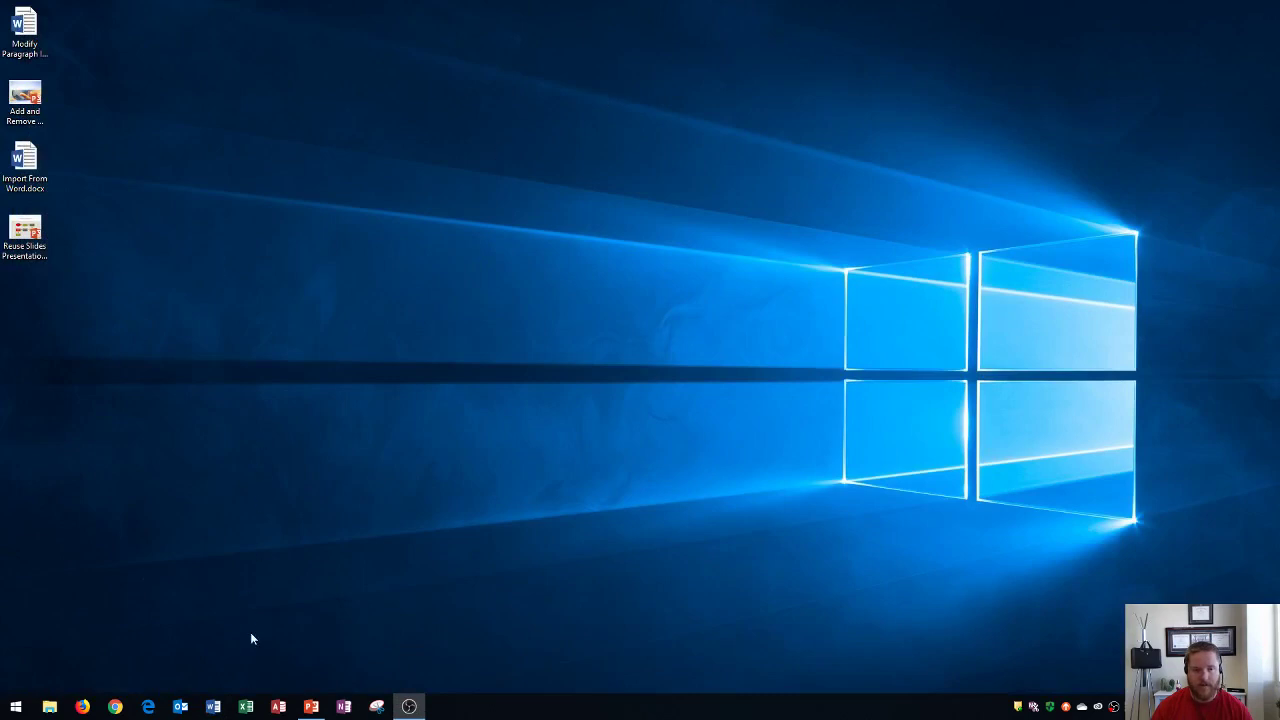
Step: Restore the Add and Remove Slides presentation and open the Home tab's New Slide options
{"action": "left_click", "coordinate": [311, 706]}
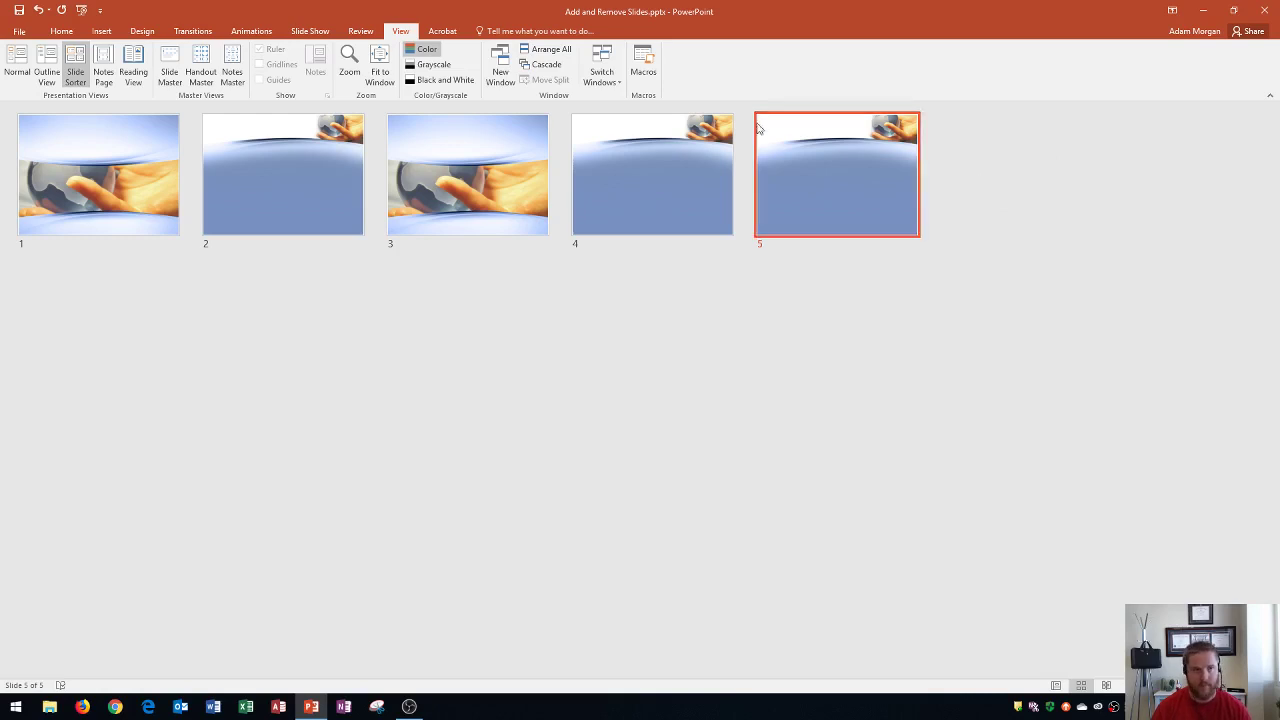
{"action": "left_click", "coordinate": [58, 32]}
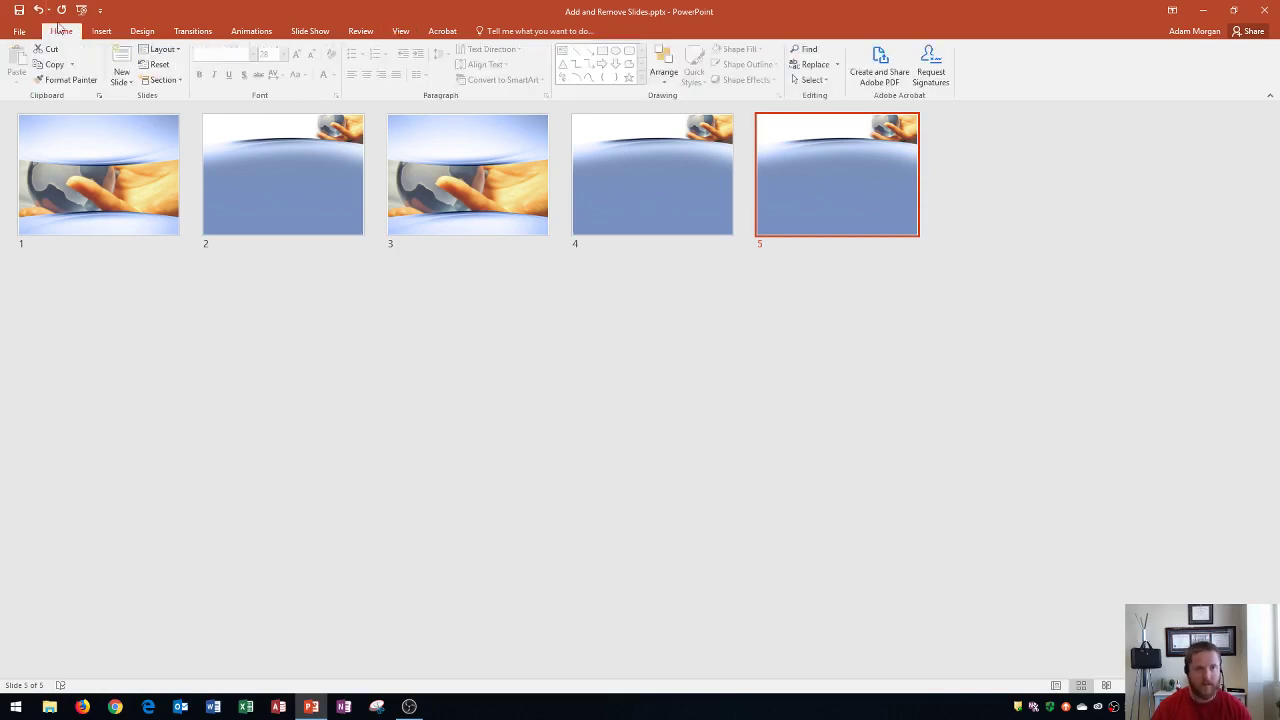
{"action": "left_click", "coordinate": [124, 81]}
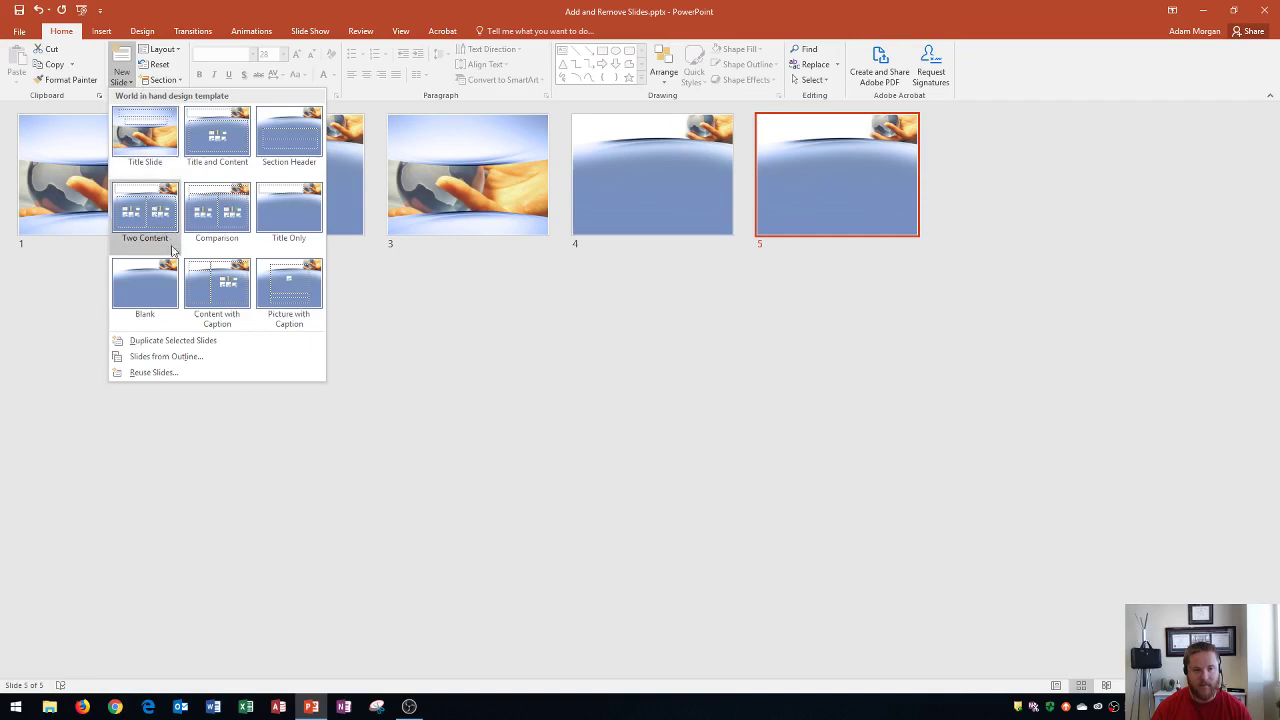
Step: Insert eleven slides from the Import From Word.docx outline after slide 5
{"action": "left_click", "coordinate": [161, 358]}
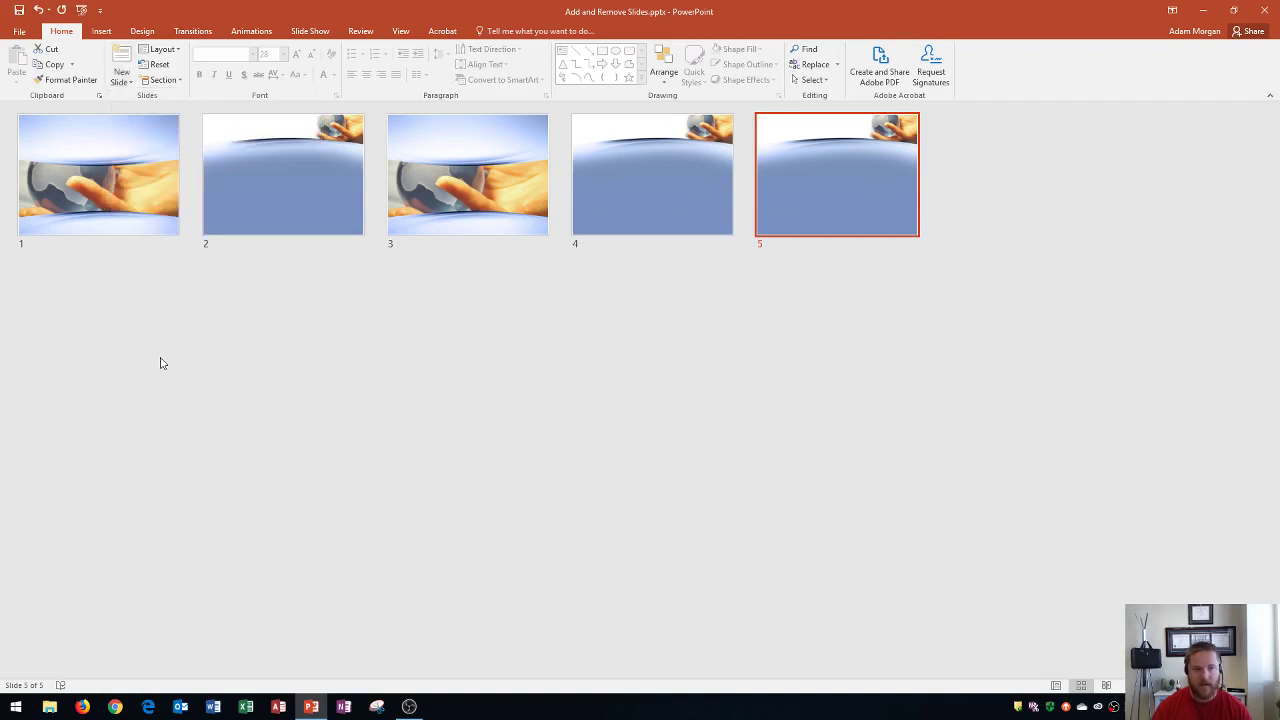
{"action": "left_click_drag", "start_coordinate": [266, 14], "coordinate": [729, 94]}
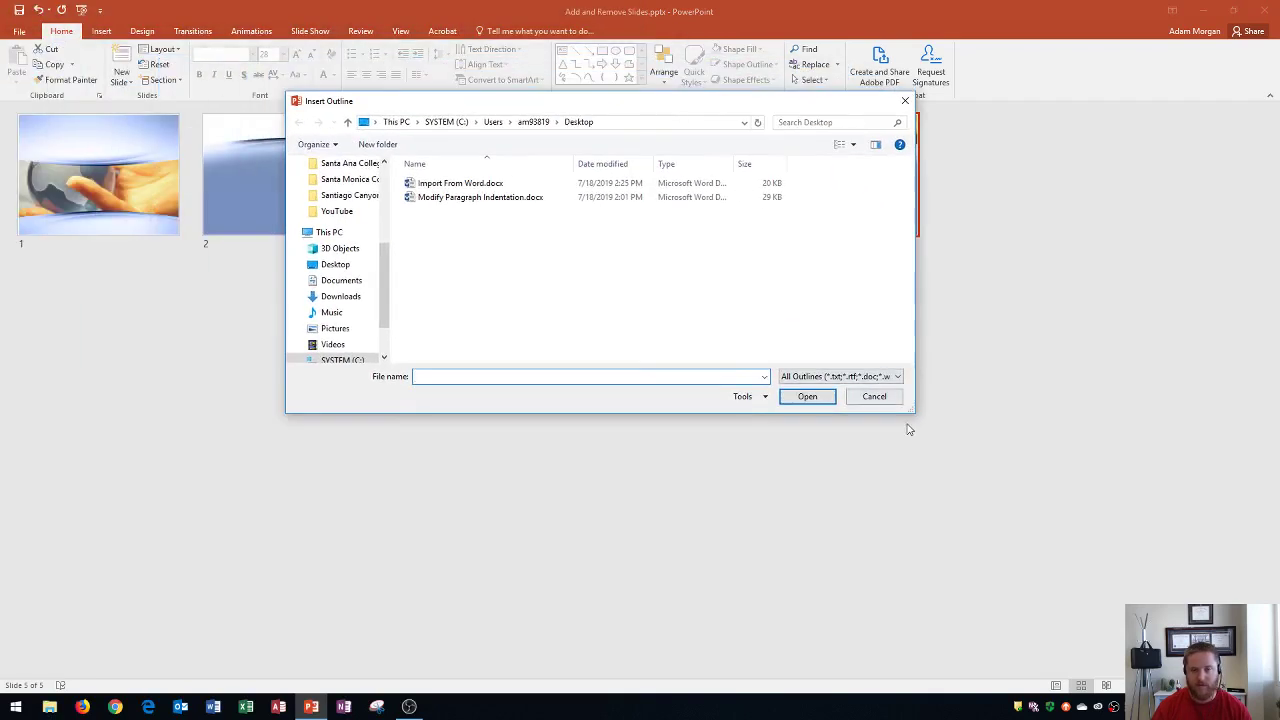
{"action": "left_click_drag", "start_coordinate": [912, 414], "coordinate": [860, 514]}
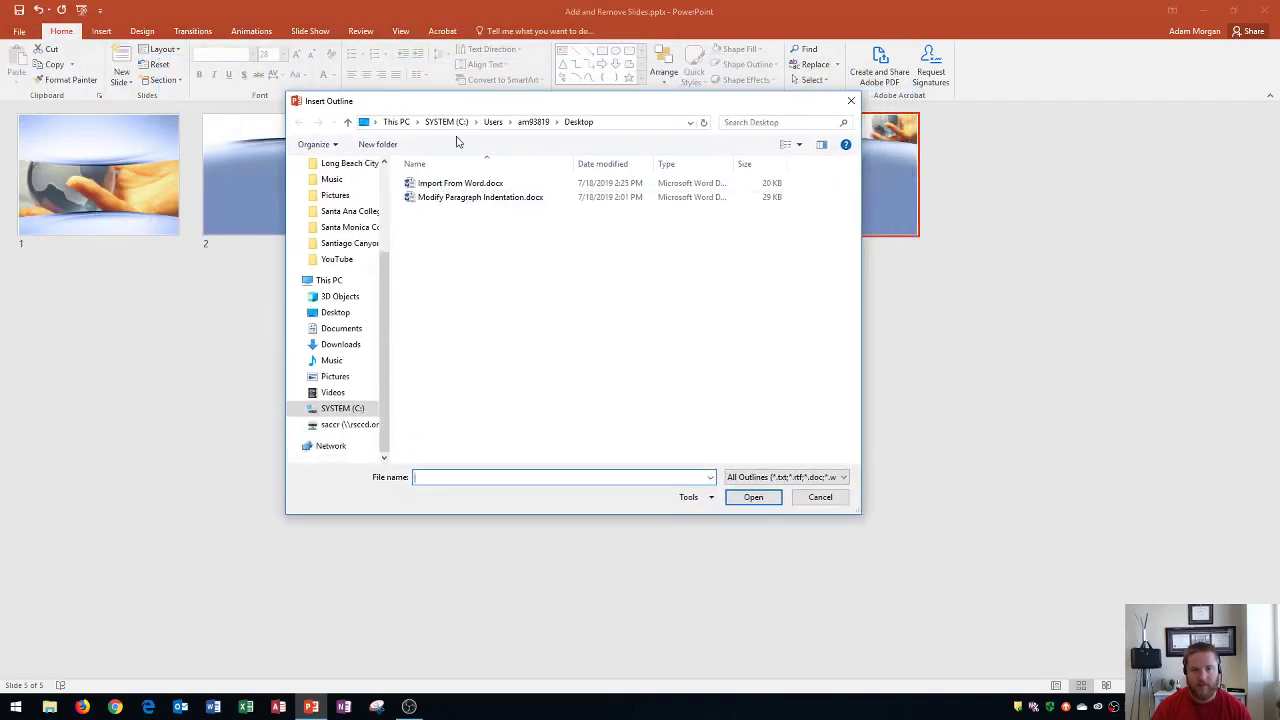
{"action": "left_click", "coordinate": [450, 186]}
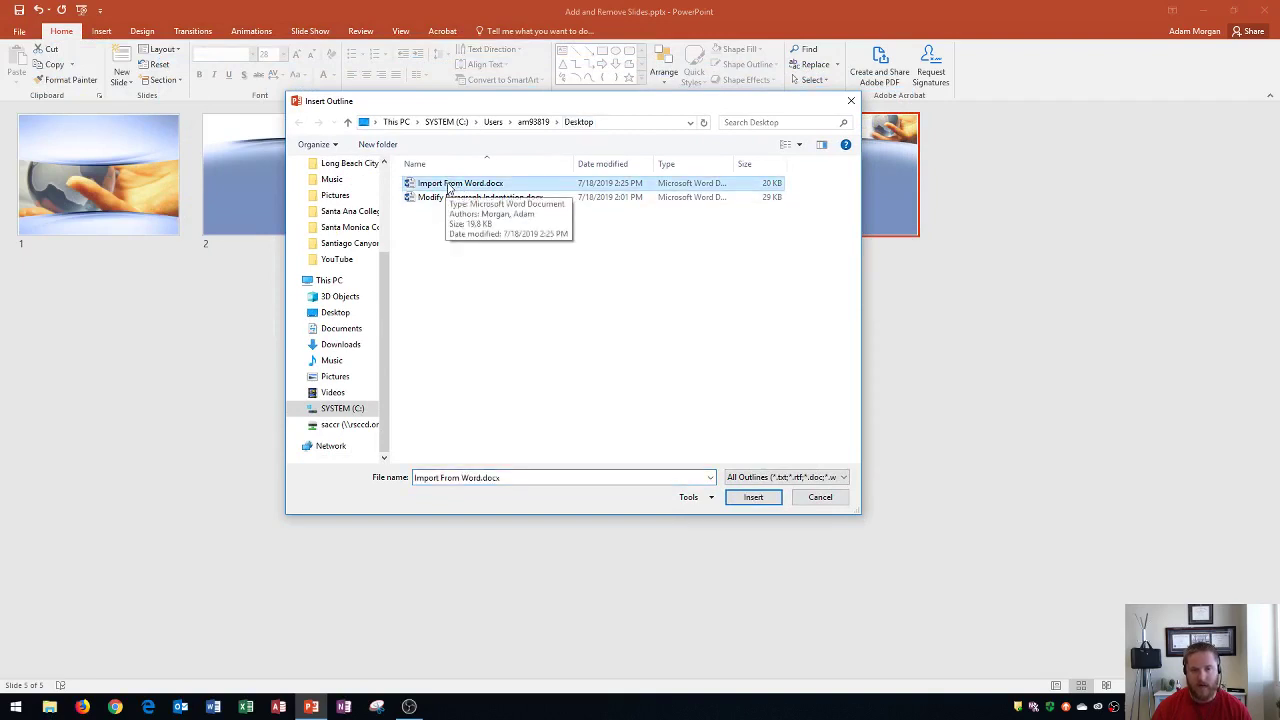
{"action": "double_click", "coordinate": [449, 188]}
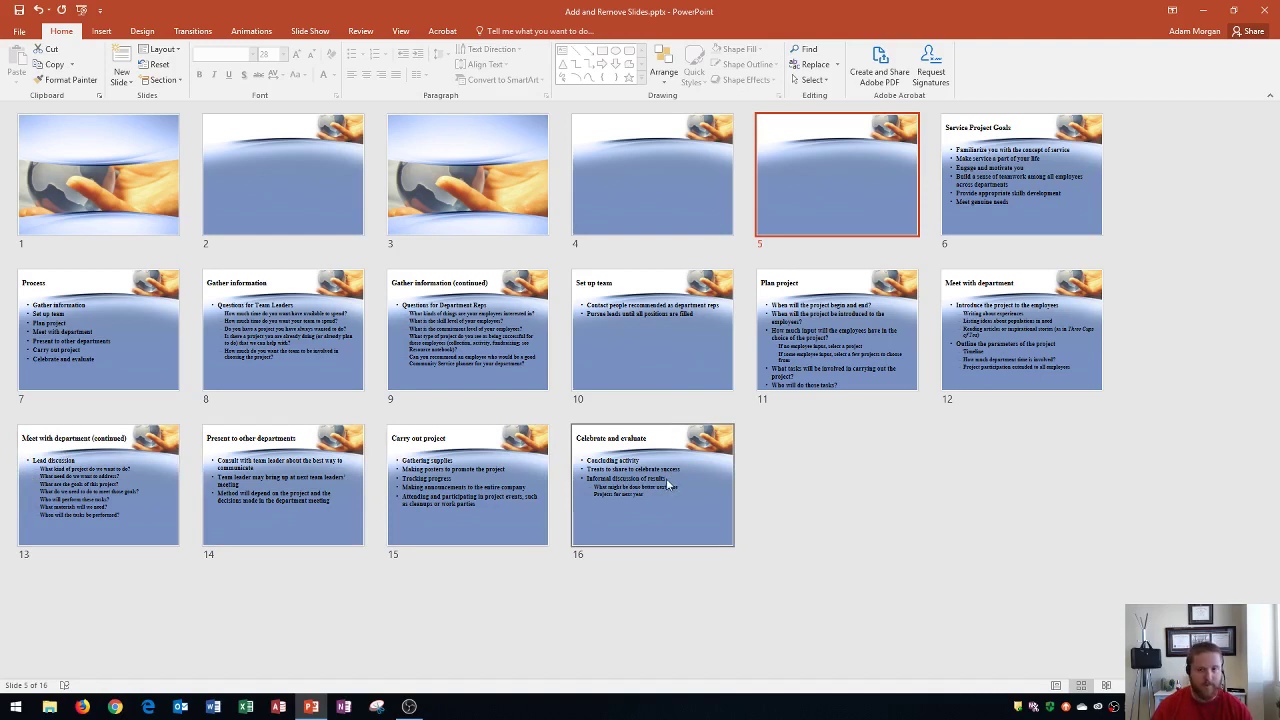
Step: Minimize the sixteen-slide deck and open Reuse Slides Presentation.pptx from the desktop
{"action": "left_click", "coordinate": [1207, 14]}
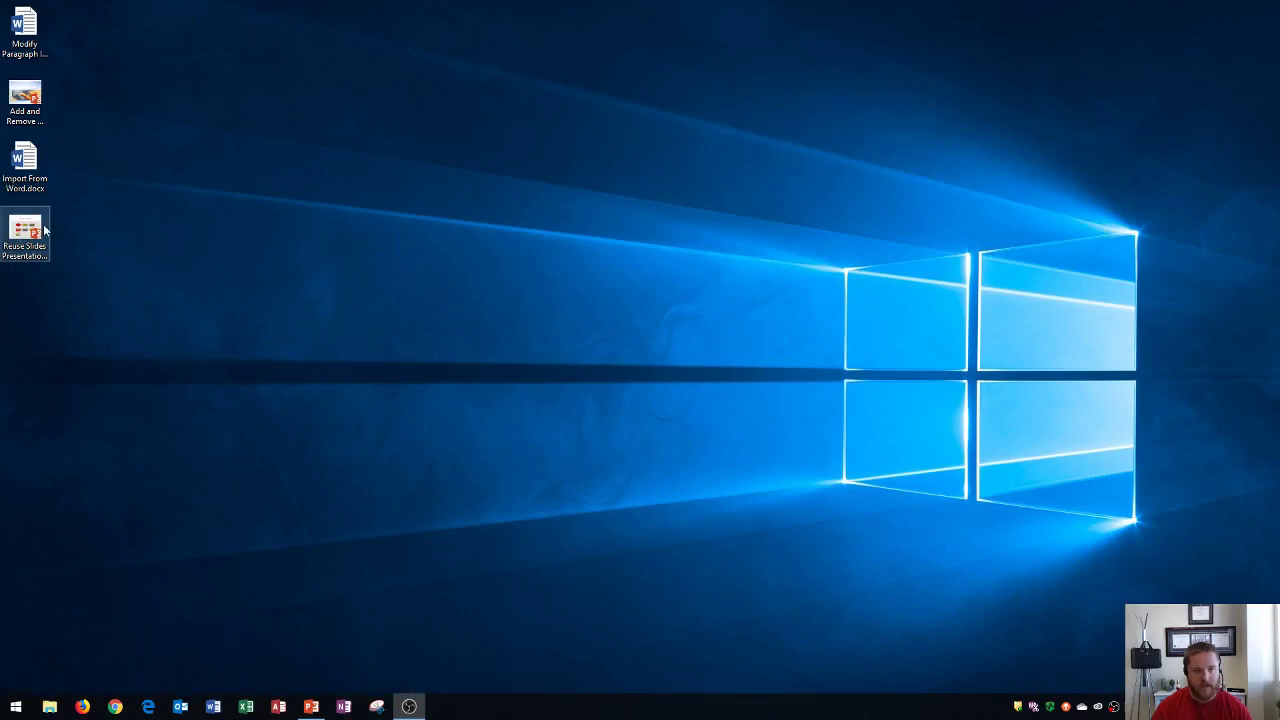
{"action": "double_click", "coordinate": [28, 232]}
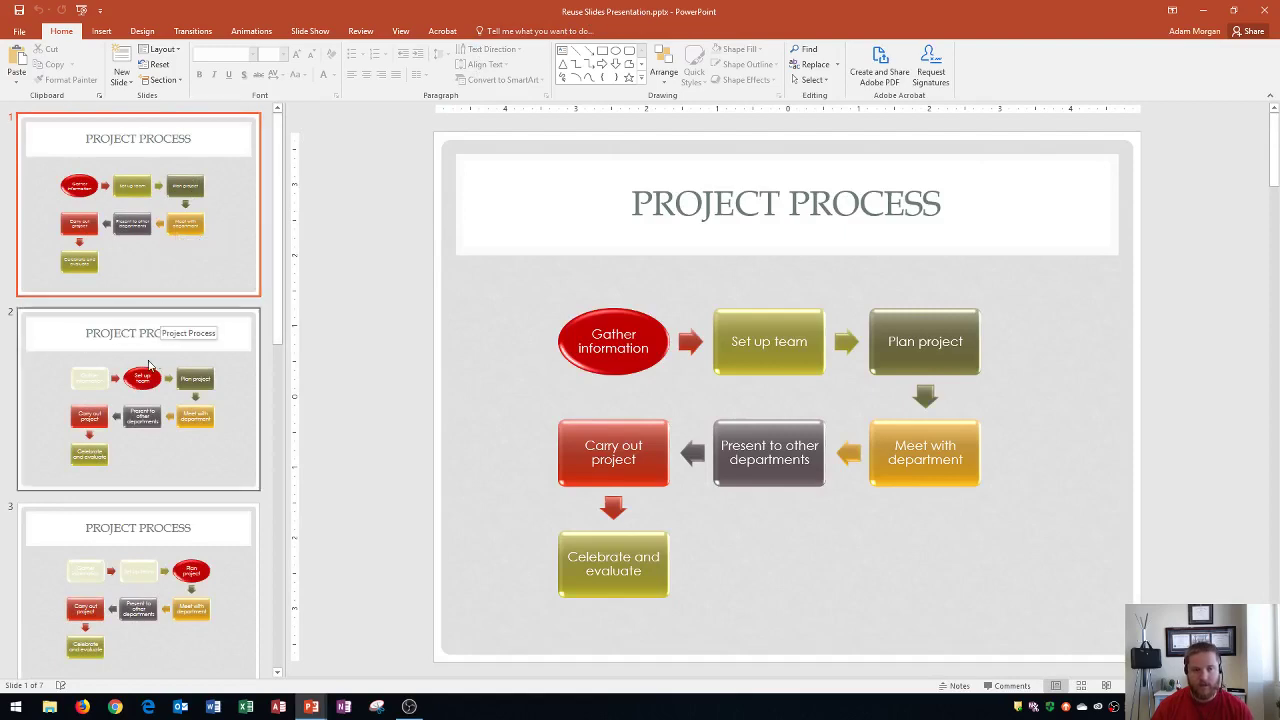
{"action": "scroll", "coordinate": [155, 362], "scroll_direction": "down", "scroll_amount": 7}
{"action": "scroll", "coordinate": [173, 353], "scroll_direction": "up", "scroll_amount": 7}
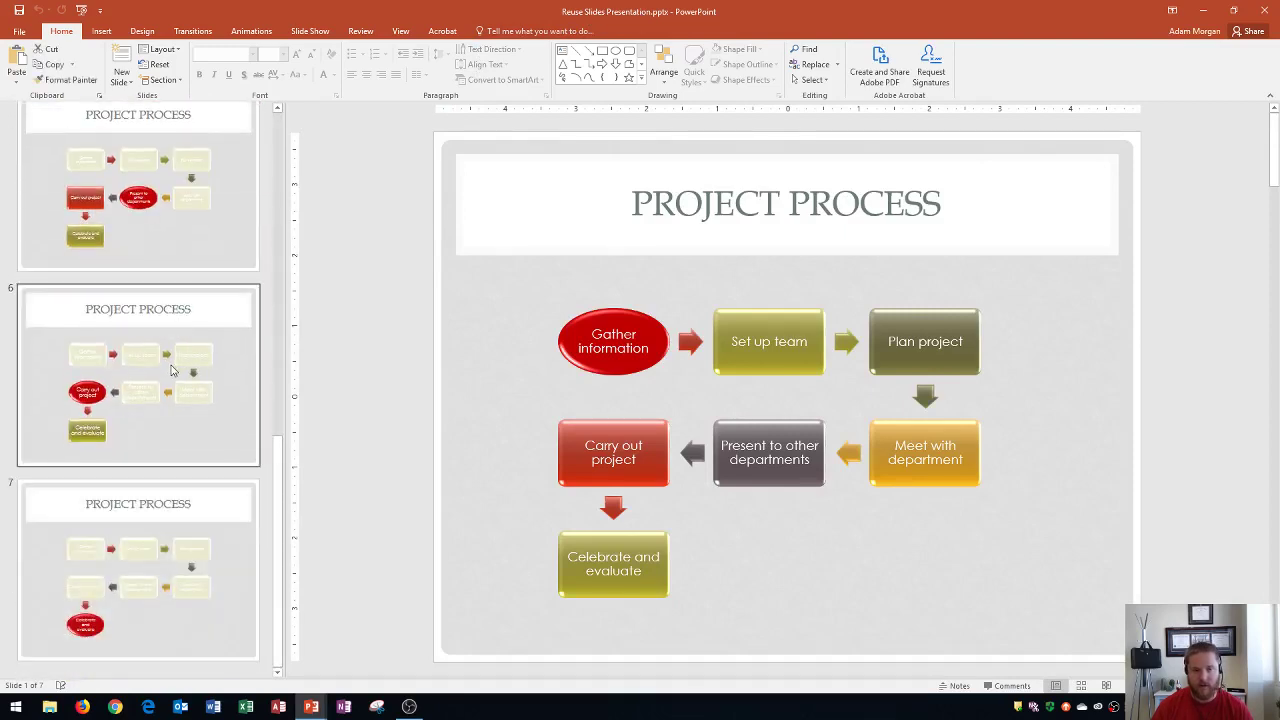